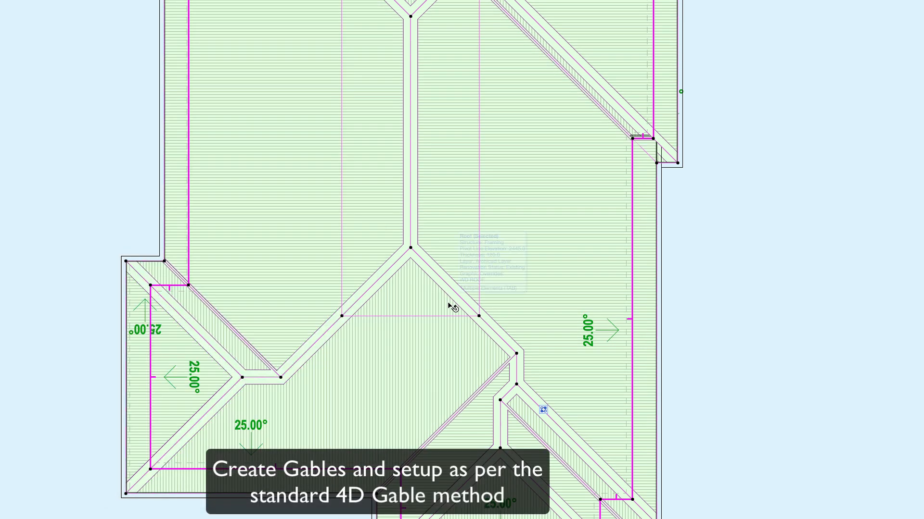
Convert the hip-end plane below the main ridge of the upper roof to a 90° Gable, applied to the clicked plane
{"action": "left_click", "coordinate": [441, 316]}
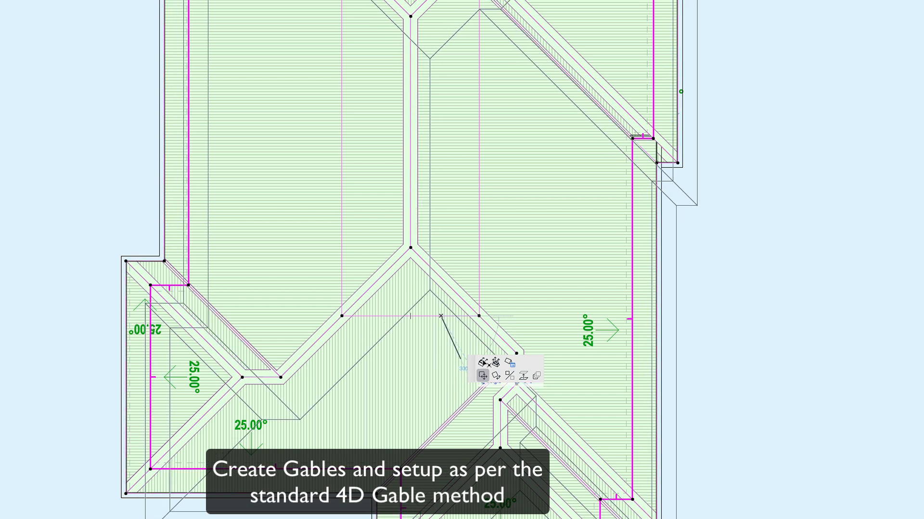
{"action": "left_click", "coordinate": [509, 362]}
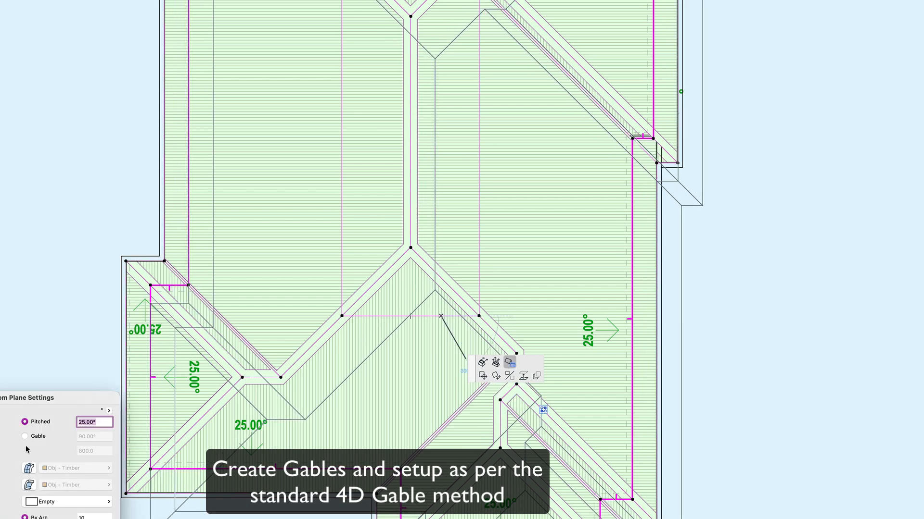
{"action": "left_click_drag", "start_coordinate": [68, 398], "coordinate": [357, 64]}
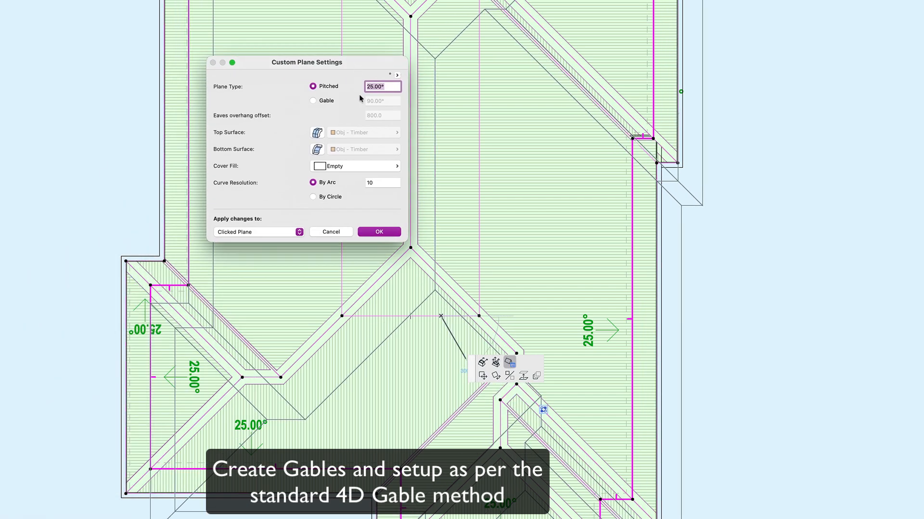
{"action": "left_click", "coordinate": [318, 100]}
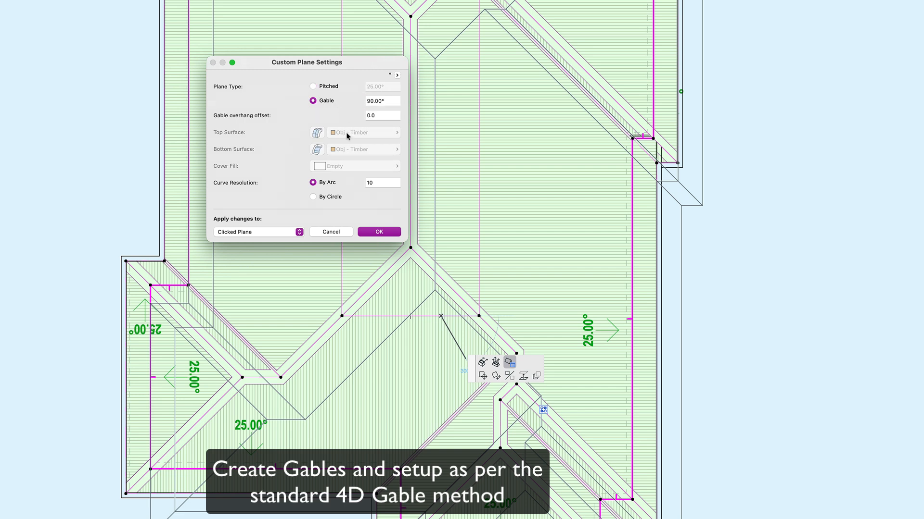
{"action": "left_click", "coordinate": [379, 232]}
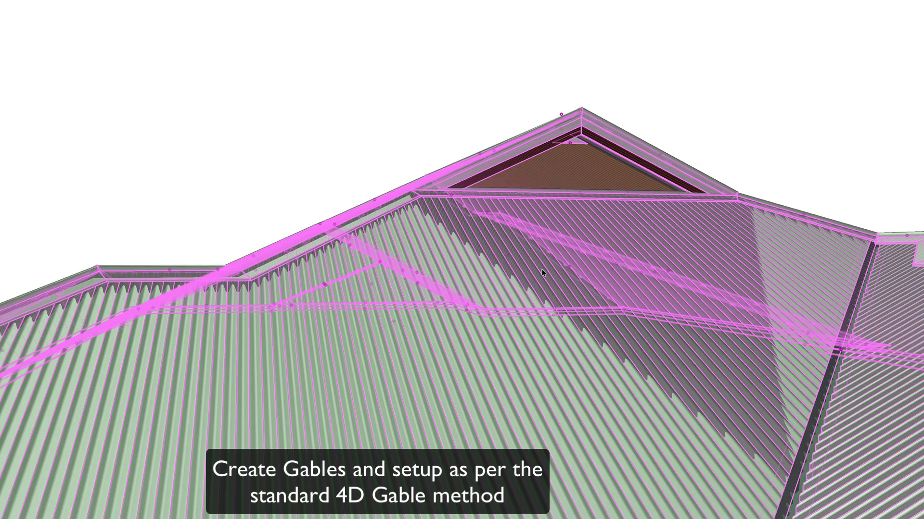
Open the settings of the 4D Roofing object beside the gable and change its barge edge to Full Gable
{"action": "left_click", "coordinate": [667, 148]}
{"action": "left_click", "coordinate": [640, 149]}
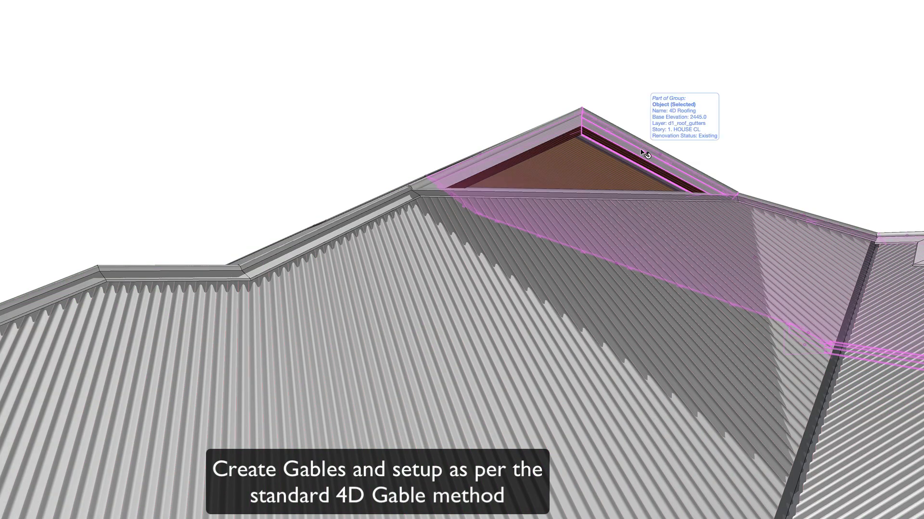
{"action": "key", "text": "super+t"}
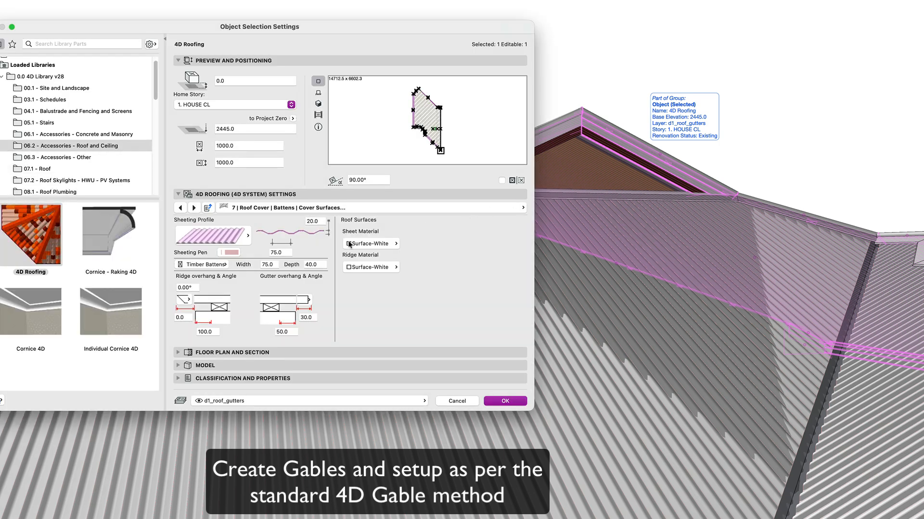
{"action": "left_click", "coordinate": [208, 208]}
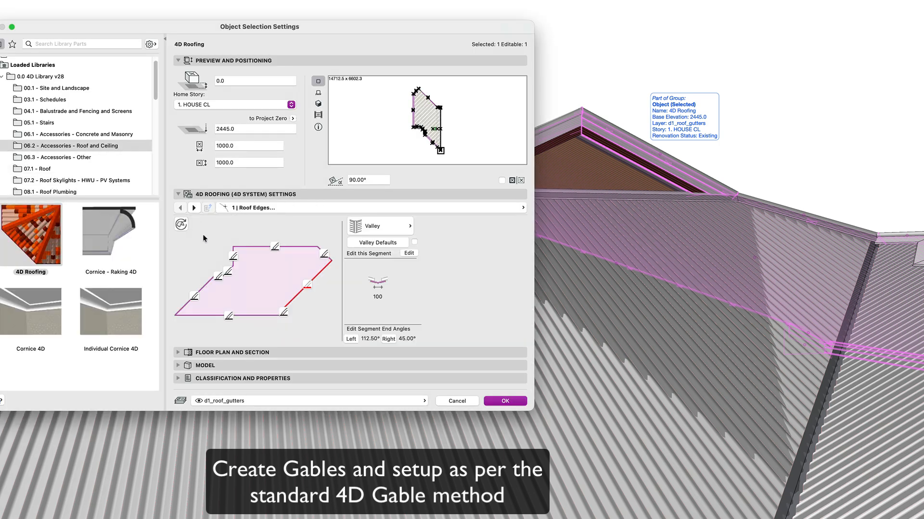
{"action": "left_click", "coordinate": [232, 258]}
{"action": "left_click", "coordinate": [380, 227]}
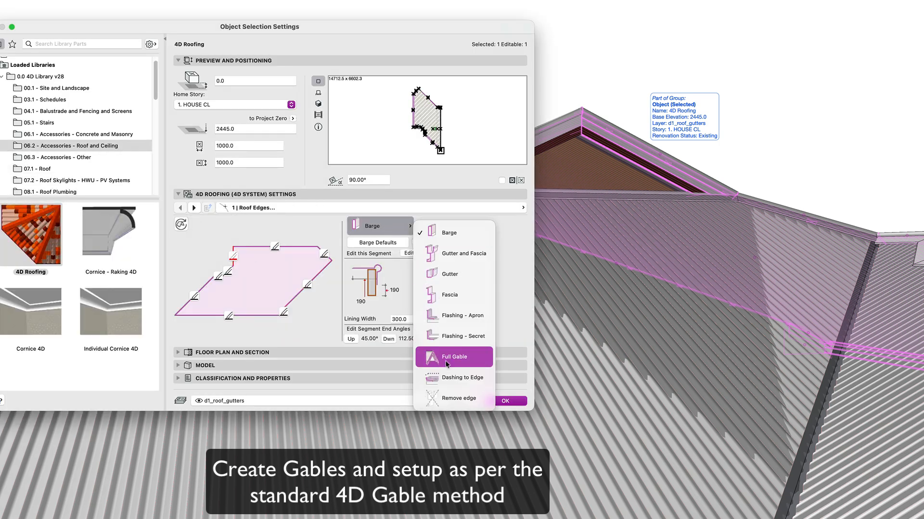
{"action": "left_click", "coordinate": [446, 362]}
Give the full gable an Angled Slats trim with a bottom beam and a start height of 0
{"action": "left_click", "coordinate": [378, 242]}
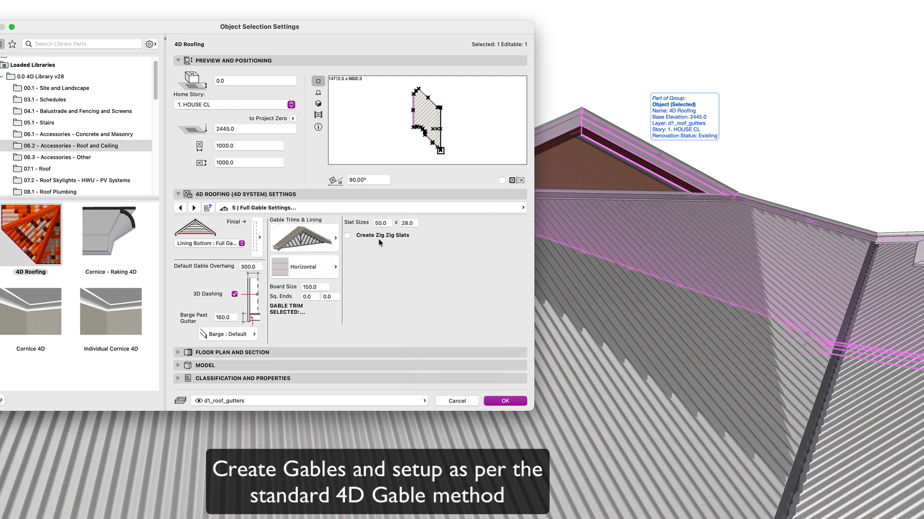
{"action": "left_click", "coordinate": [317, 243]}
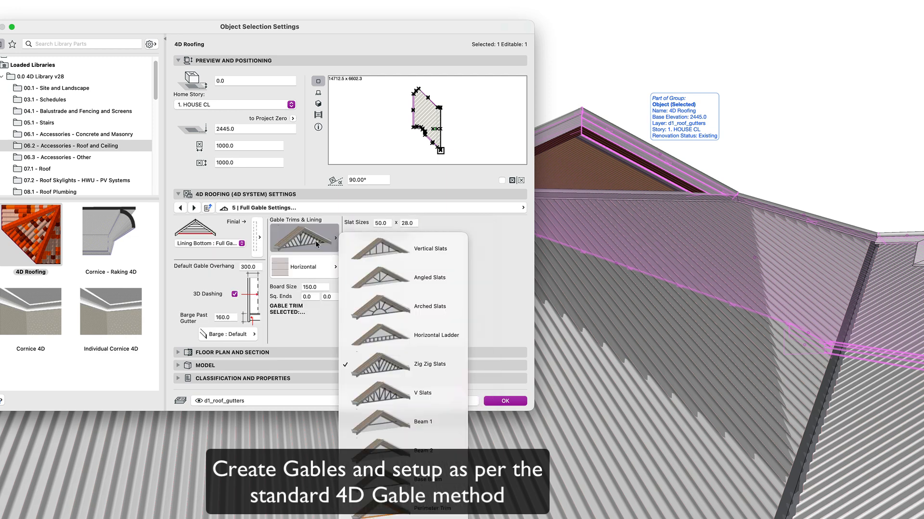
{"action": "left_click", "coordinate": [372, 275]}
{"action": "left_click", "coordinate": [347, 237]}
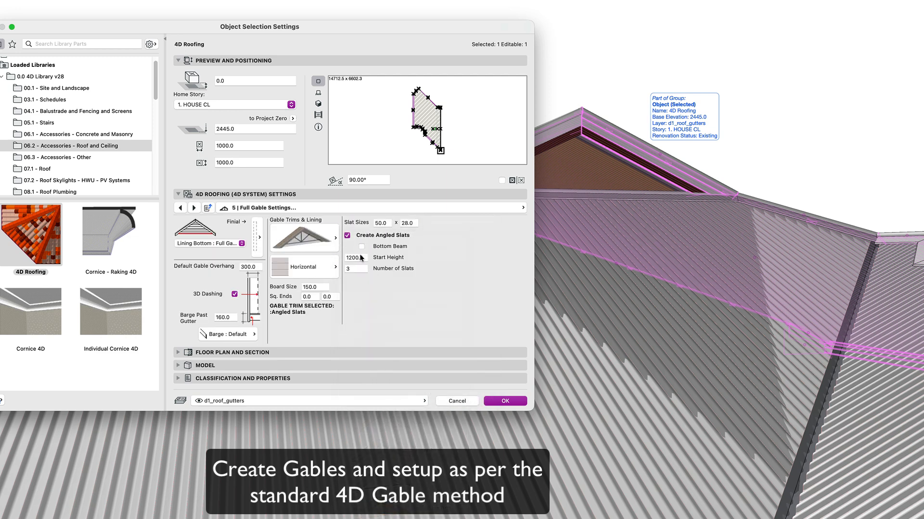
{"action": "double_click", "coordinate": [358, 257]}
{"action": "type", "text": "0"}
{"action": "key", "text": "Tab"}
Set the gable's lining bottom to Custom, apply the settings, and stretch the lining height down to the gable's base in 3D
{"action": "left_click", "coordinate": [241, 244]}
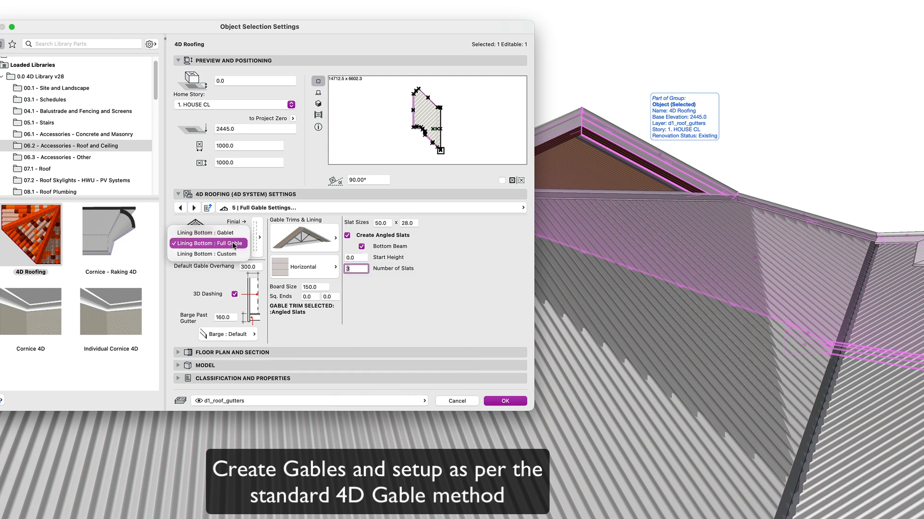
{"action": "left_click", "coordinate": [245, 255]}
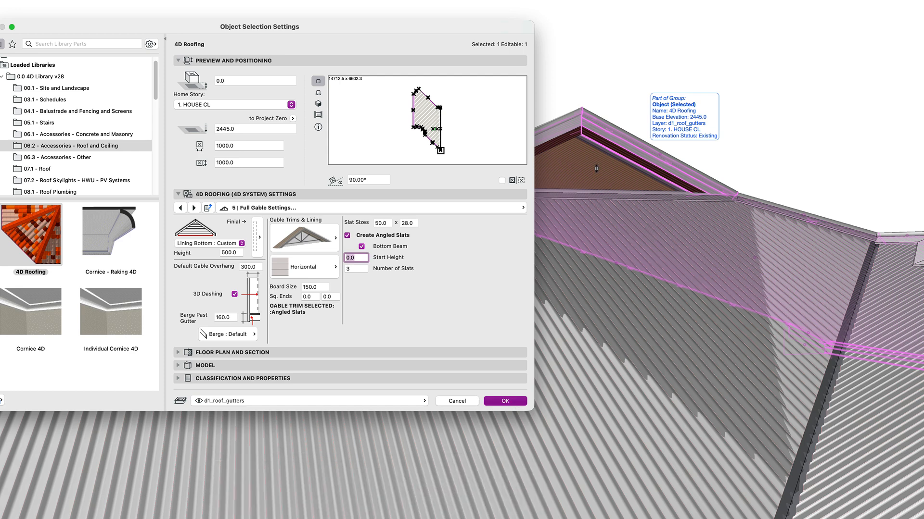
{"action": "key", "text": "Return"}
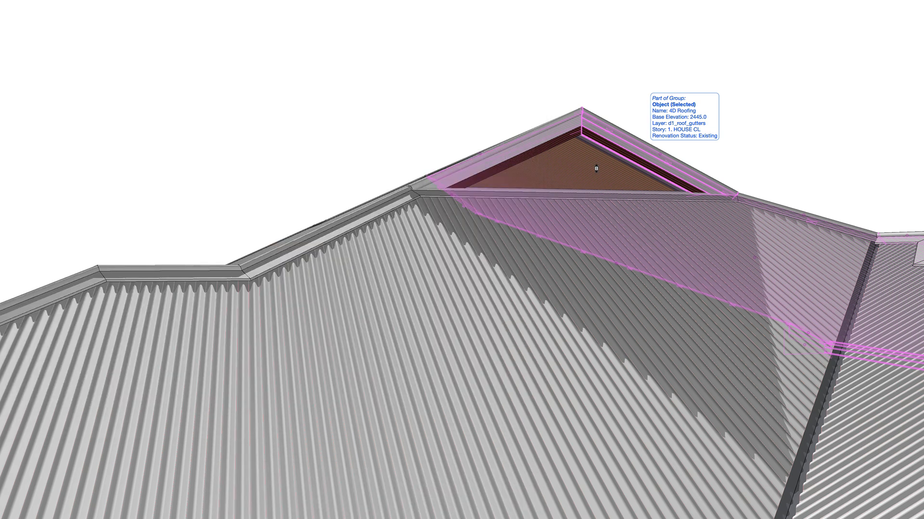
{"action": "left_click", "coordinate": [571, 143]}
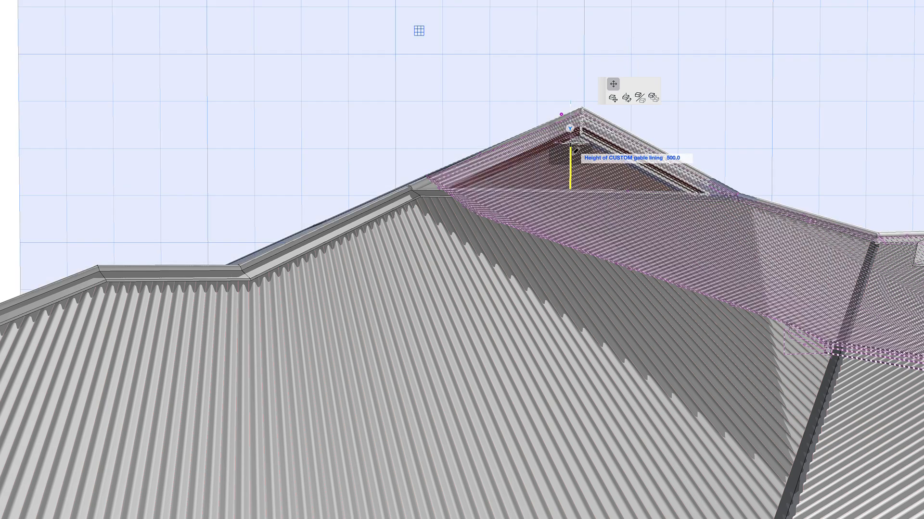
{"action": "left_click", "coordinate": [570, 191]}
{"action": "left_click", "coordinate": [825, 112]}
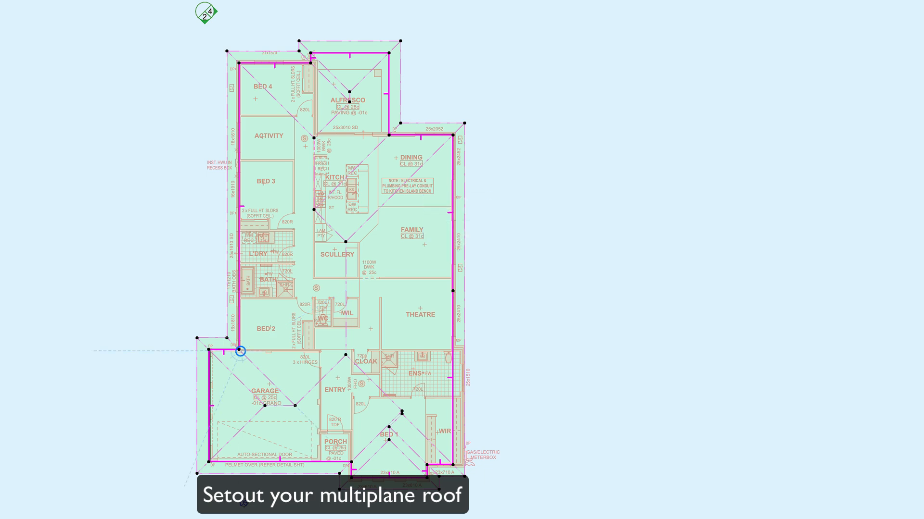
Offset the garage's pitching lines along the Bed 2 side and the outer side wall inward by 640 mm for flush eaves
{"action": "scroll", "coordinate": [208, 390], "scroll_direction": "up", "scroll_amount": 3}
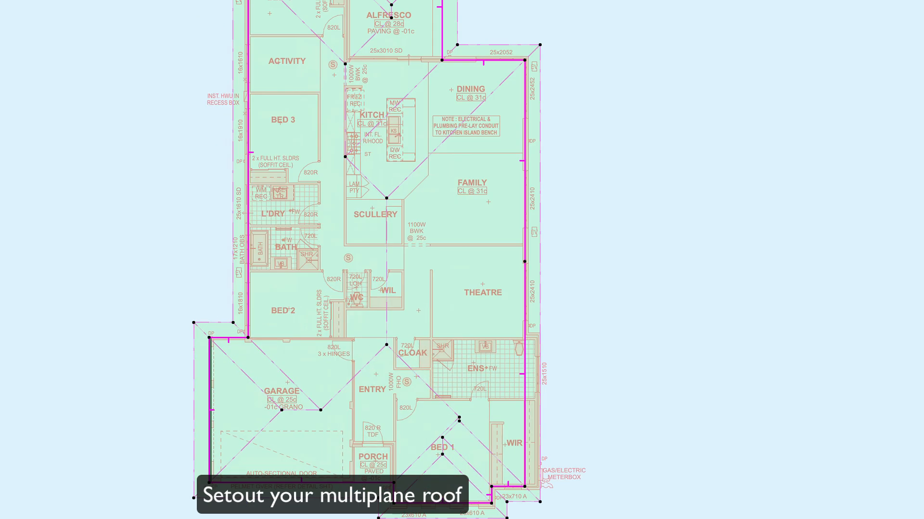
{"action": "scroll", "coordinate": [207, 390], "scroll_direction": "up", "scroll_amount": 10}
{"action": "left_click", "coordinate": [379, 188]}
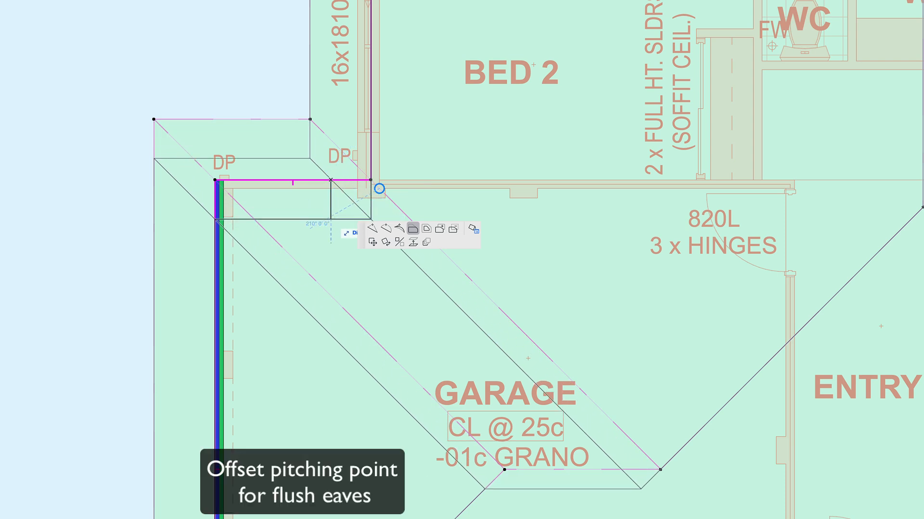
{"action": "type", "text": "640"}
{"action": "key", "text": "Return"}
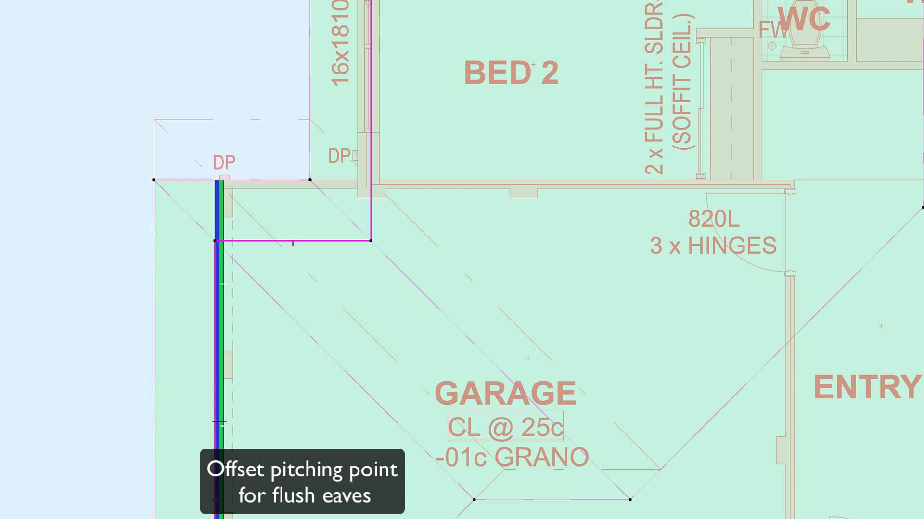
{"action": "left_click", "coordinate": [215, 337]}
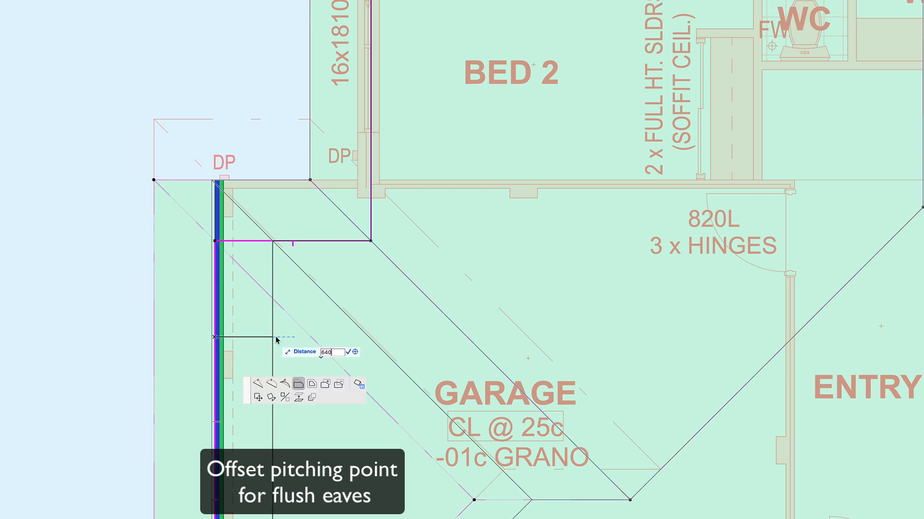
{"action": "left_click", "coordinate": [276, 338]}
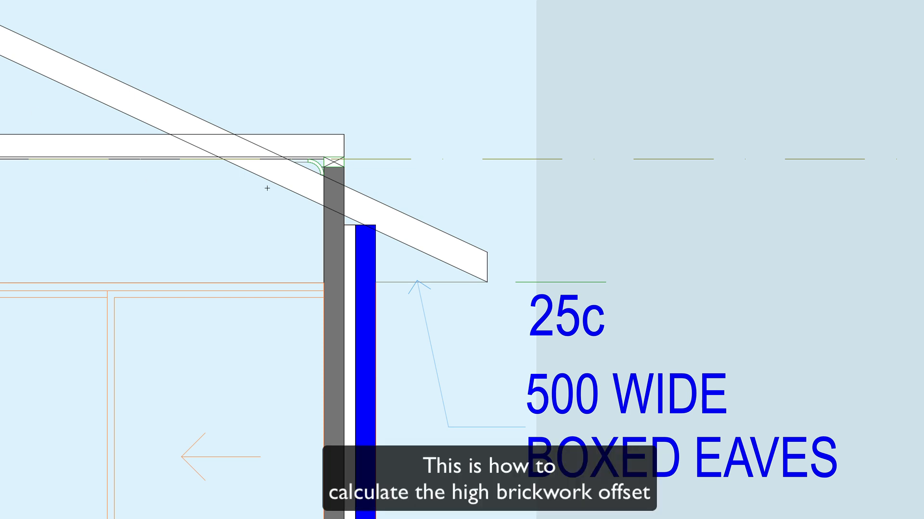
Draw a line sloping down at 25° from the outer corner of the wall's top plate past the eaves in the section
{"action": "scroll", "coordinate": [324, 183], "scroll_direction": "up", "scroll_amount": 4}
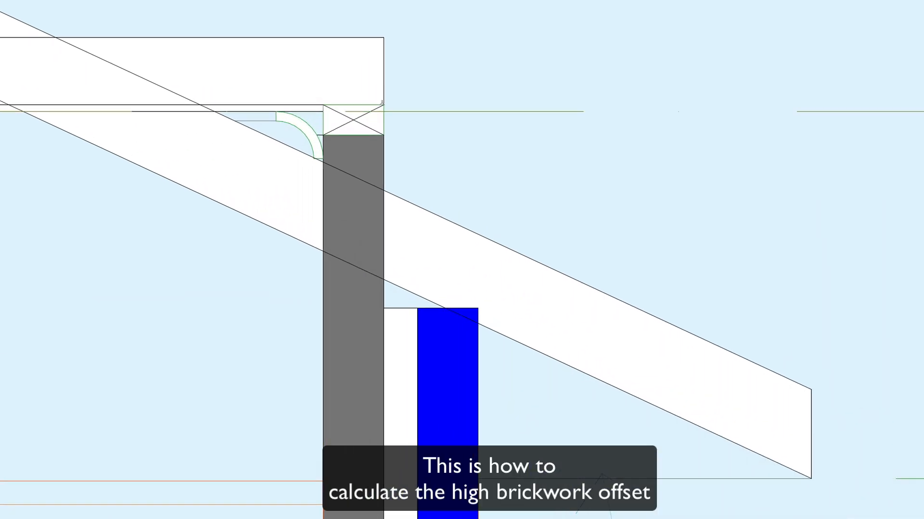
{"action": "left_click", "coordinate": [383, 104]}
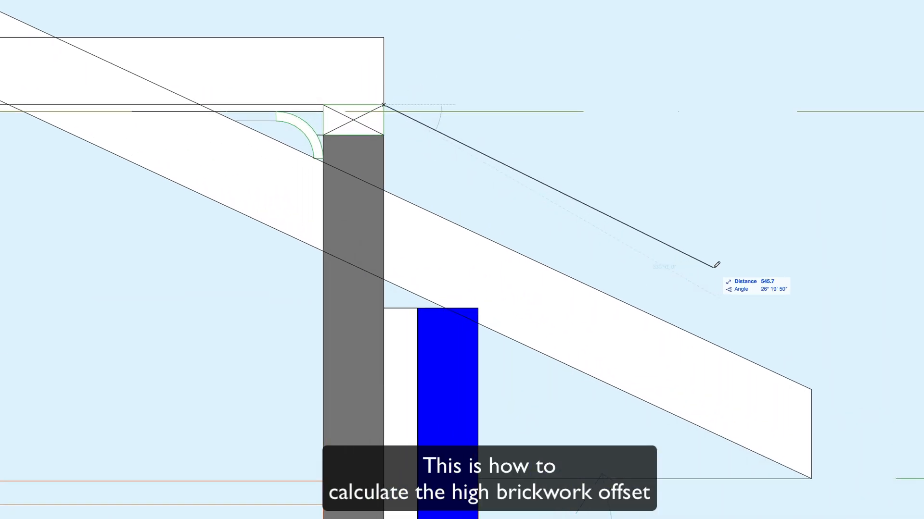
{"action": "key", "text": "Tab"}
{"action": "key", "text": "Tab"}
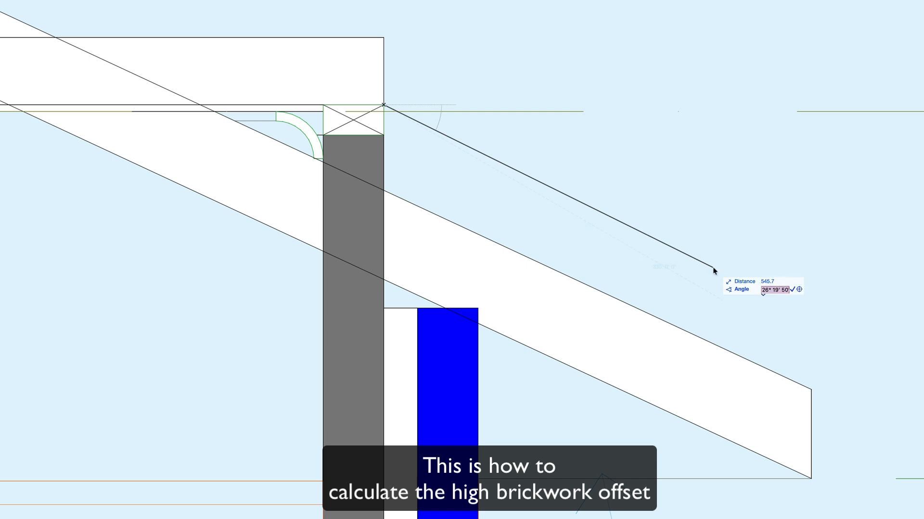
{"action": "type", "text": "25"}
{"action": "key", "text": "Return"}
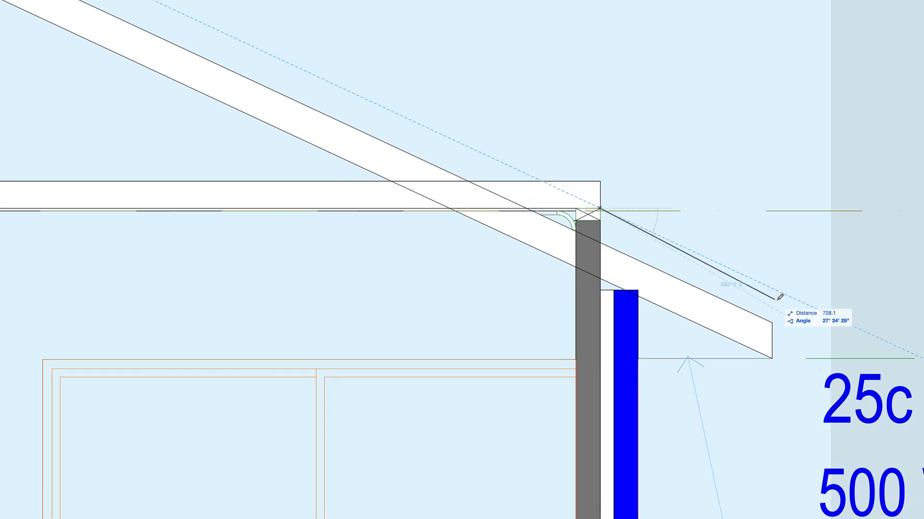
{"action": "left_click", "coordinate": [812, 308]}
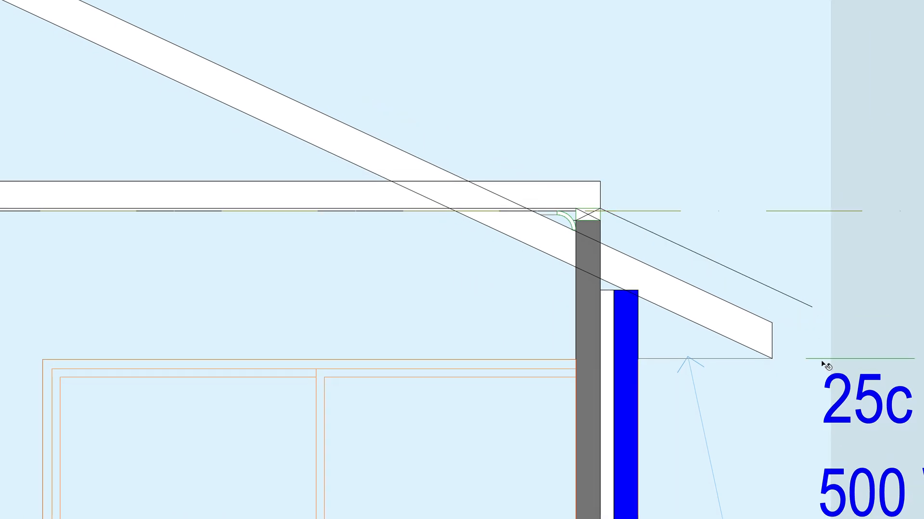
Select the roof in section and measure horizontally from its pitching point to the sloping line for the high brickwork offset
{"action": "left_click", "coordinate": [725, 311]}
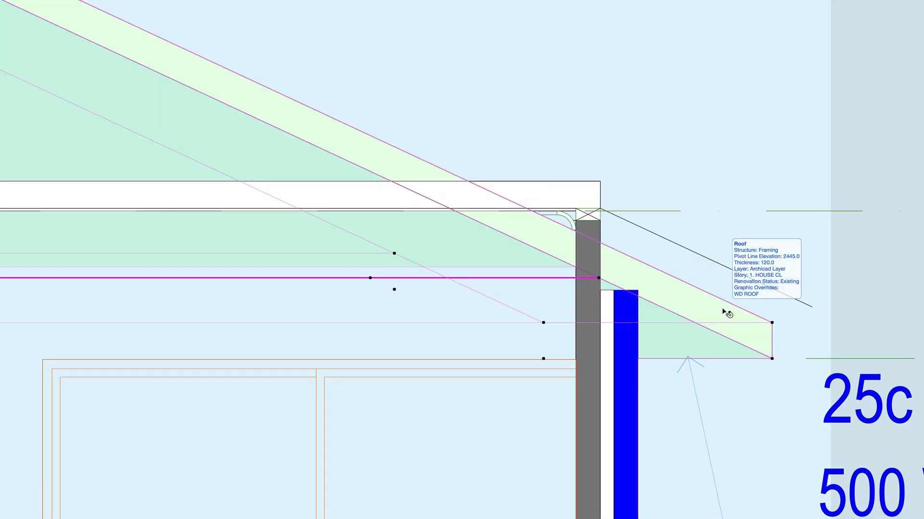
{"action": "left_click", "coordinate": [598, 278]}
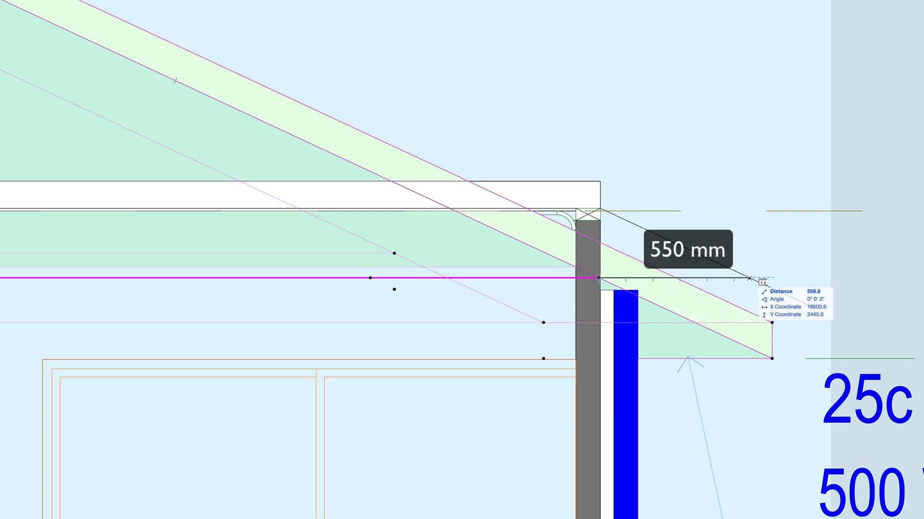
{"action": "left_click", "coordinate": [748, 279]}
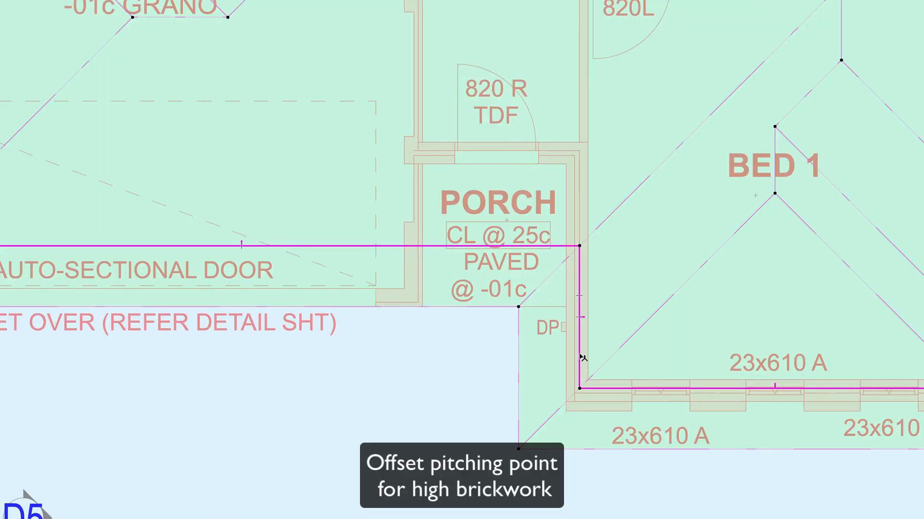
Offset the Bed 1 pitching lines on the porch side and along the front wall outward by 550 mm for high brickwork
{"action": "left_click", "coordinate": [580, 357]}
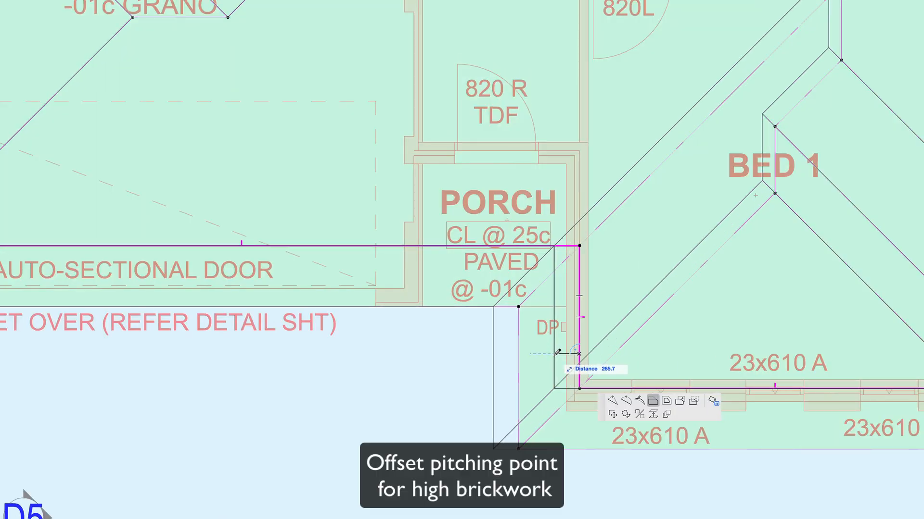
{"action": "type", "text": "550"}
{"action": "key", "text": "Return"}
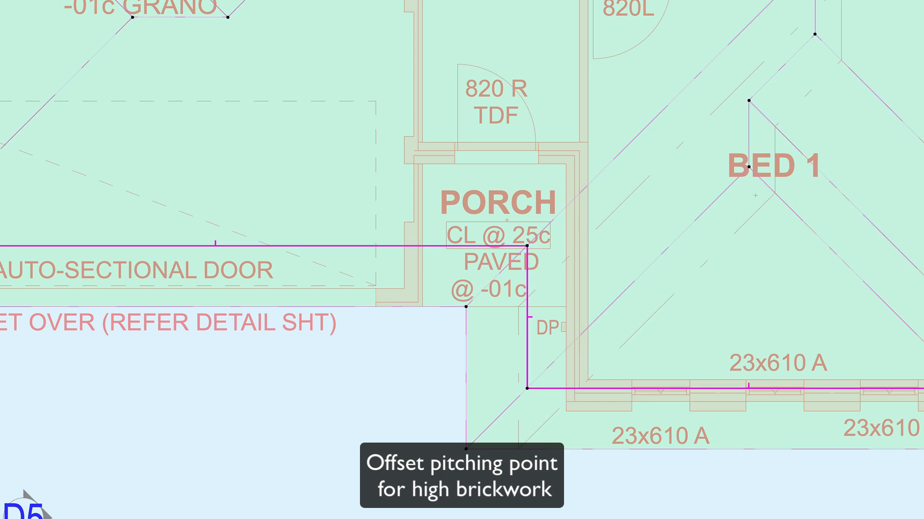
{"action": "left_click", "coordinate": [541, 389]}
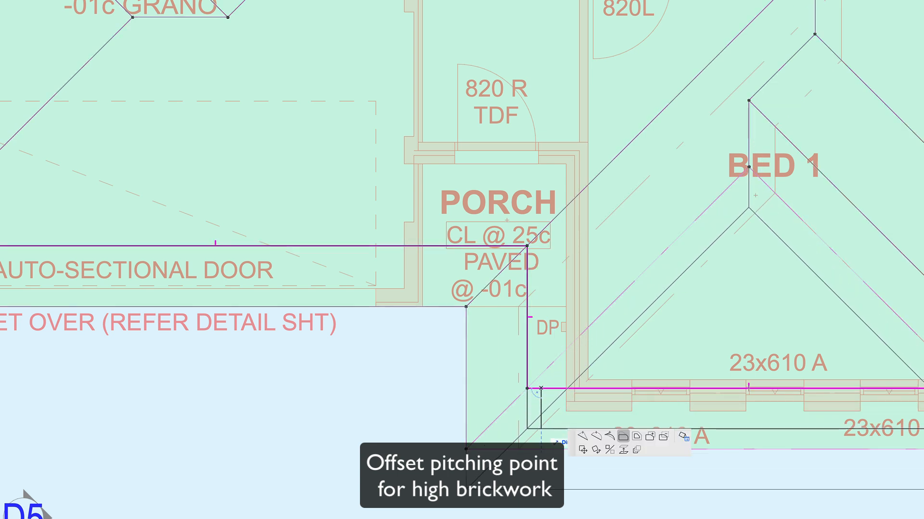
{"action": "type", "text": "550"}
{"action": "key", "text": "Return"}
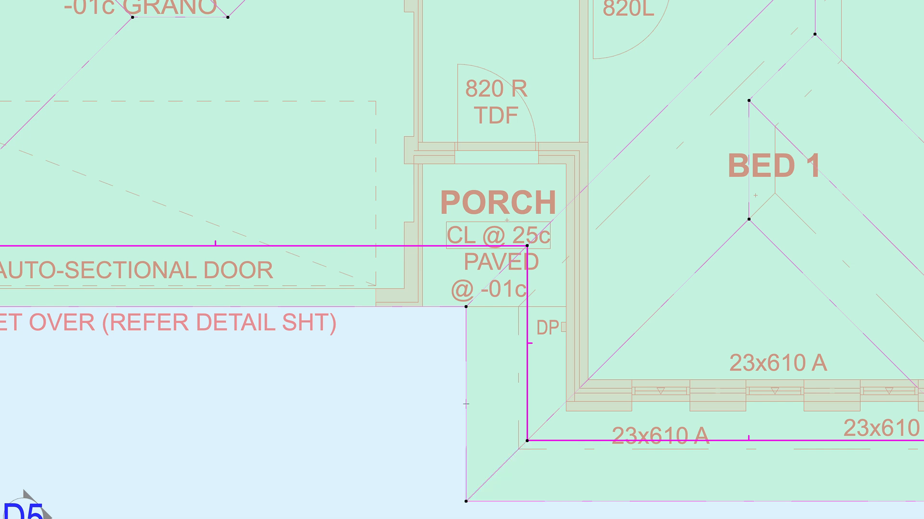
Set the Bed 1 roof's eaves on the porch side and along the front wall back to 500 mm
{"action": "left_click", "coordinate": [466, 389]}
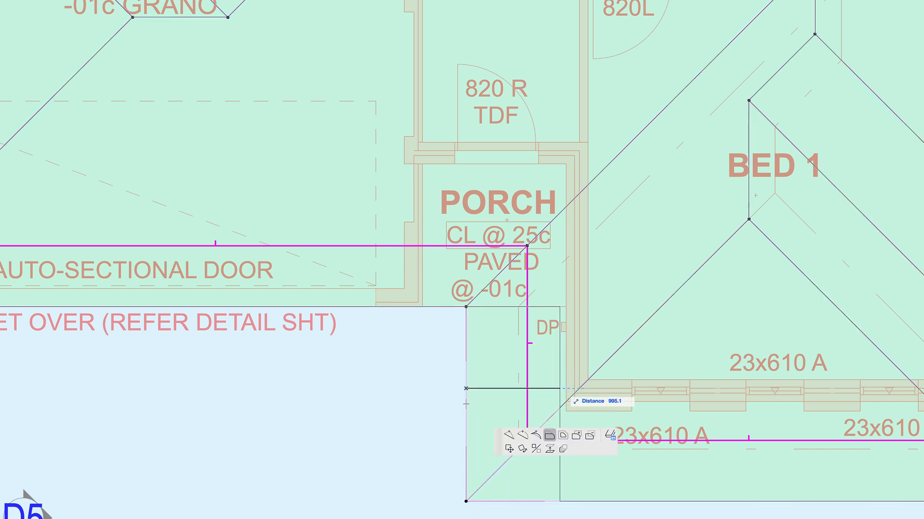
{"action": "key", "text": "Tab"}
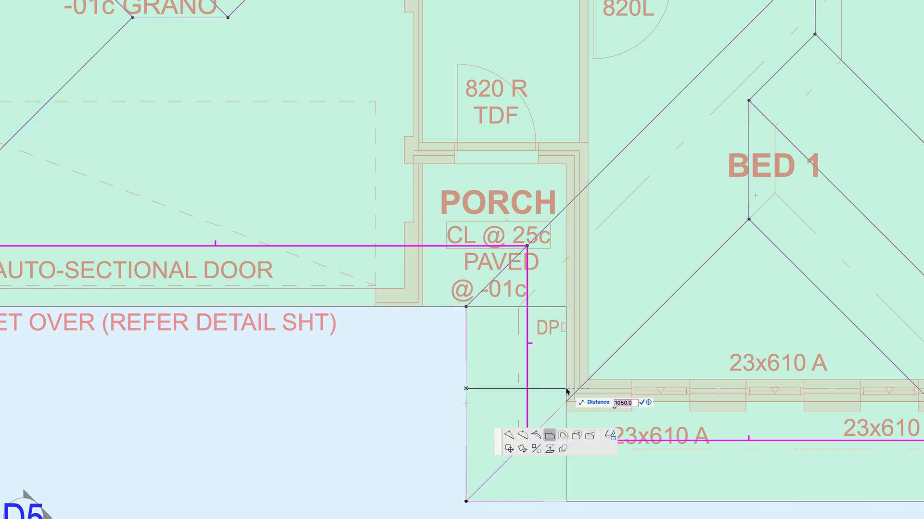
{"action": "type", "text": "5"}
{"action": "key", "text": "Return"}
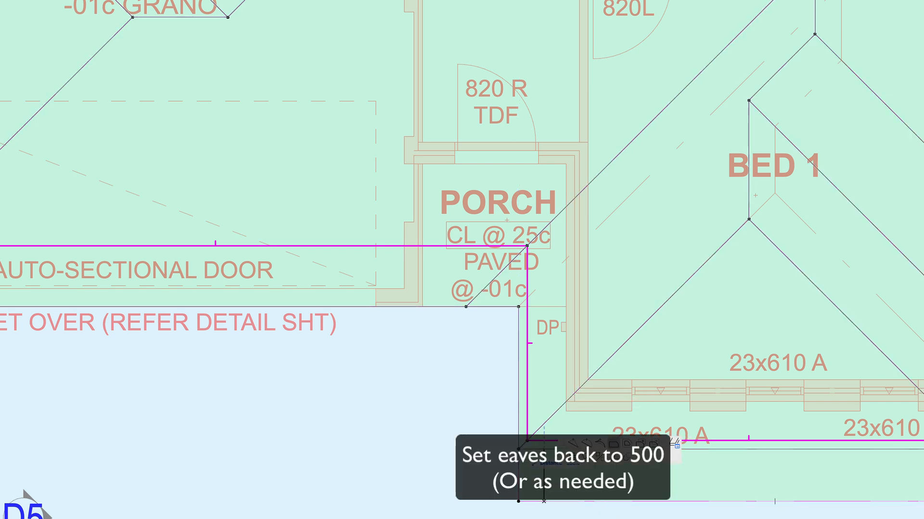
Offset the Bed 1 pitching line on the WIR side outward for high brickwork and set its eaves back to 500 mm
{"action": "scroll", "coordinate": [462, 259], "scroll_direction": "right", "scroll_amount": 12}
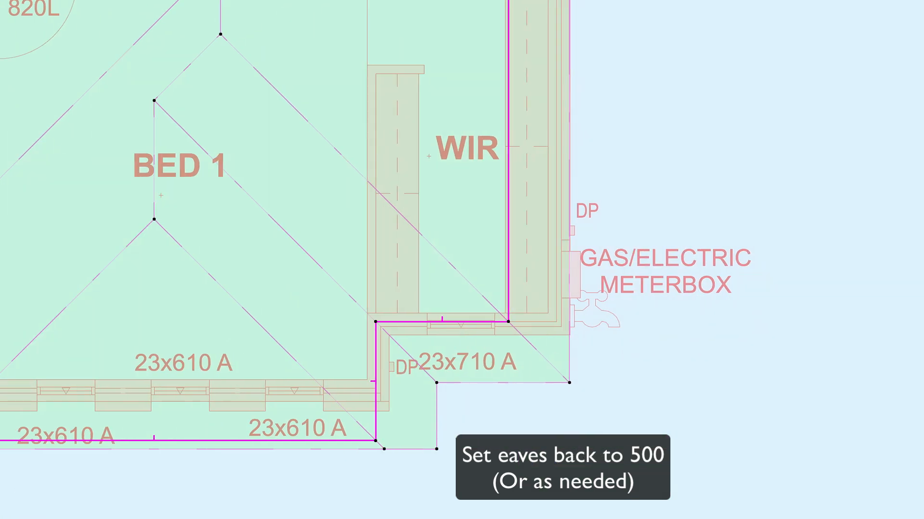
{"action": "left_click", "coordinate": [375, 425]}
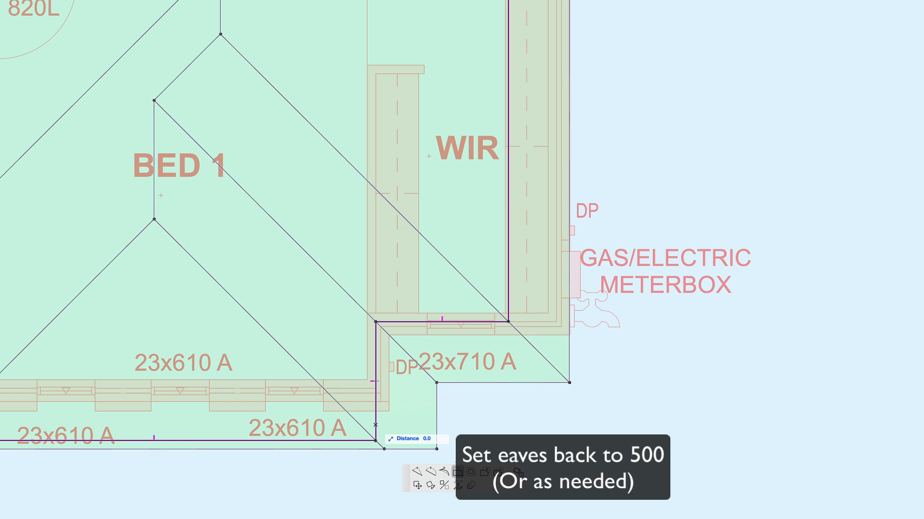
{"action": "type", "text": "500"}
{"action": "key", "text": "Return"}
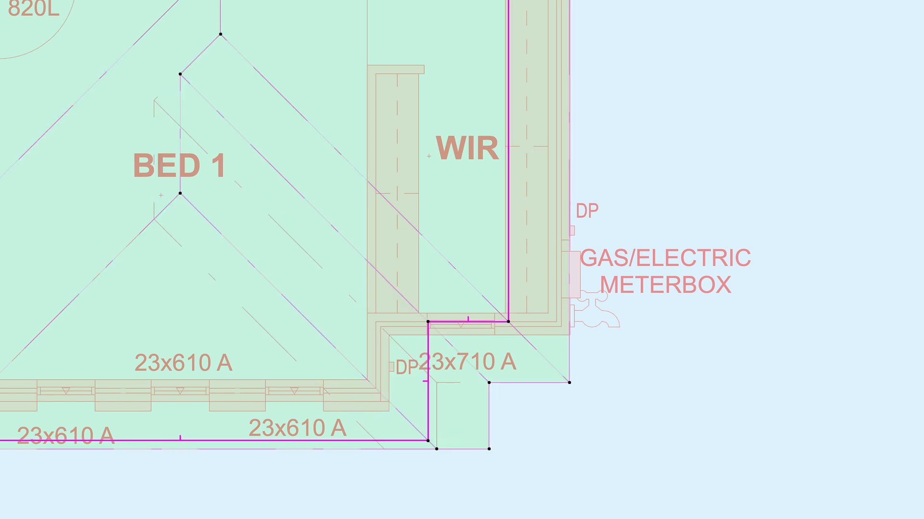
{"action": "left_click", "coordinate": [437, 449]}
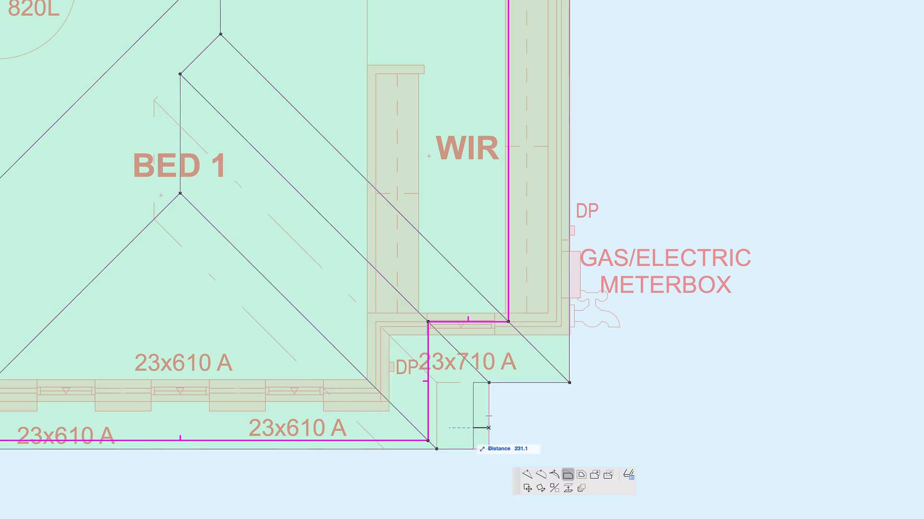
{"action": "key", "text": "Escape"}
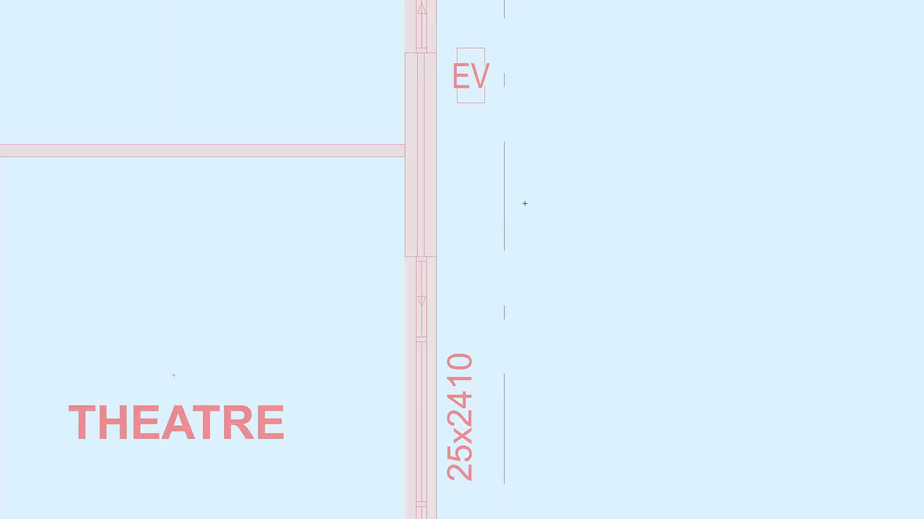
Offset the roof's pitching line beside the EV panel at the Theatre's outer wall outward by 550 mm for high brickwork
{"action": "left_click", "coordinate": [504, 185], "text": "shift"}
{"action": "middle_click_drag", "start_coordinate": [417, 194], "coordinate": [417, 219]}
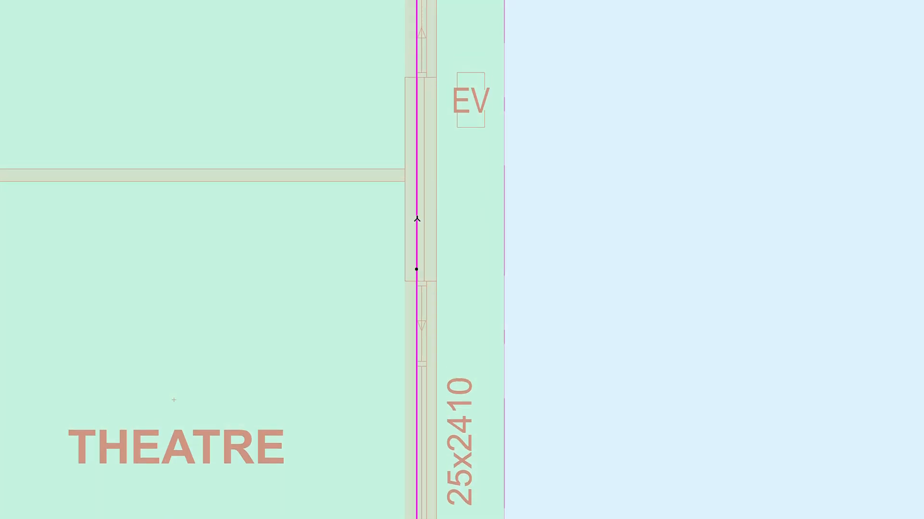
{"action": "left_click", "coordinate": [416, 218]}
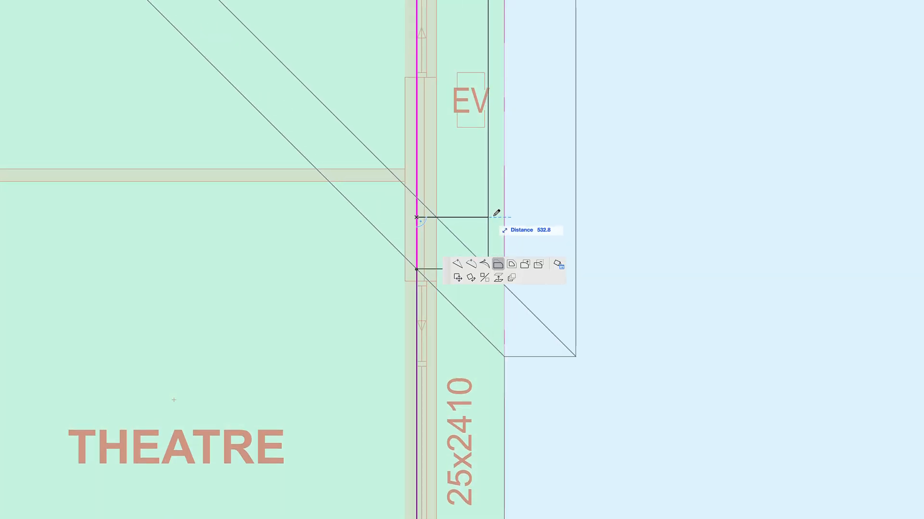
{"action": "key", "text": "Tab"}
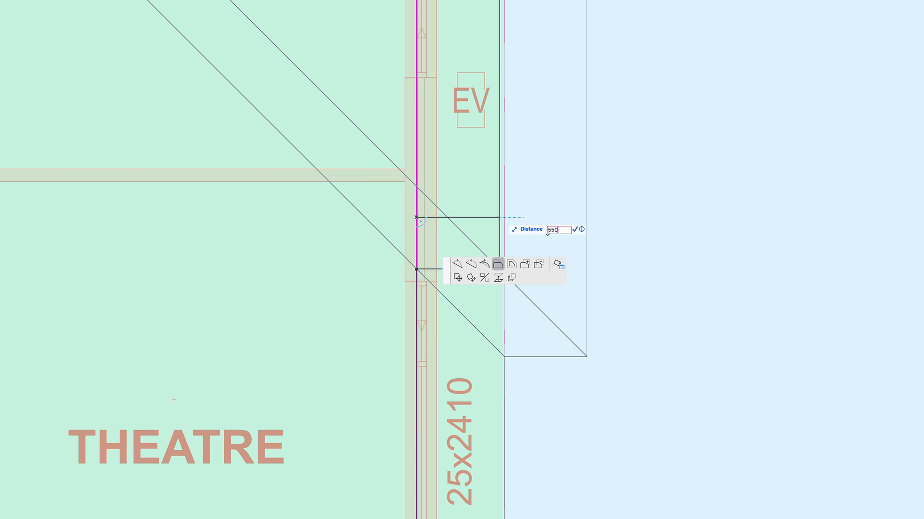
{"action": "type", "text": "550"}
{"action": "key", "text": "Return"}
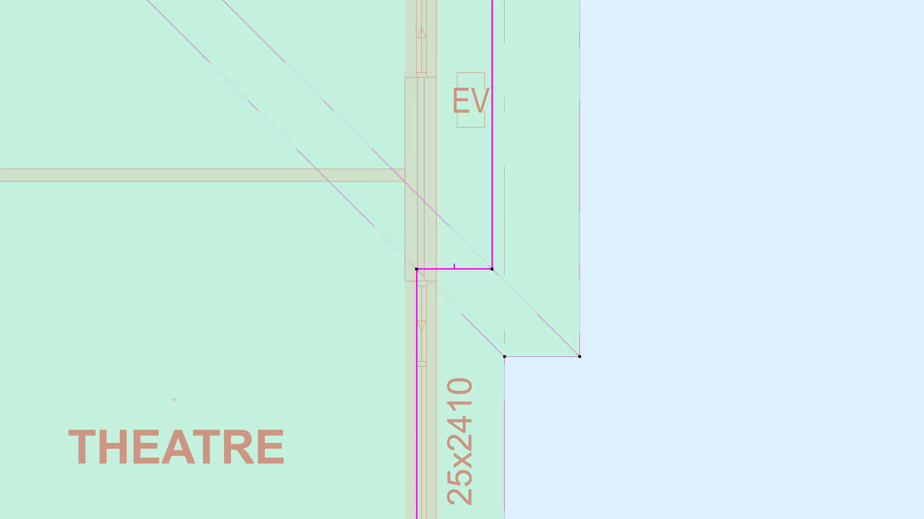
{"action": "key", "text": "Escape"}
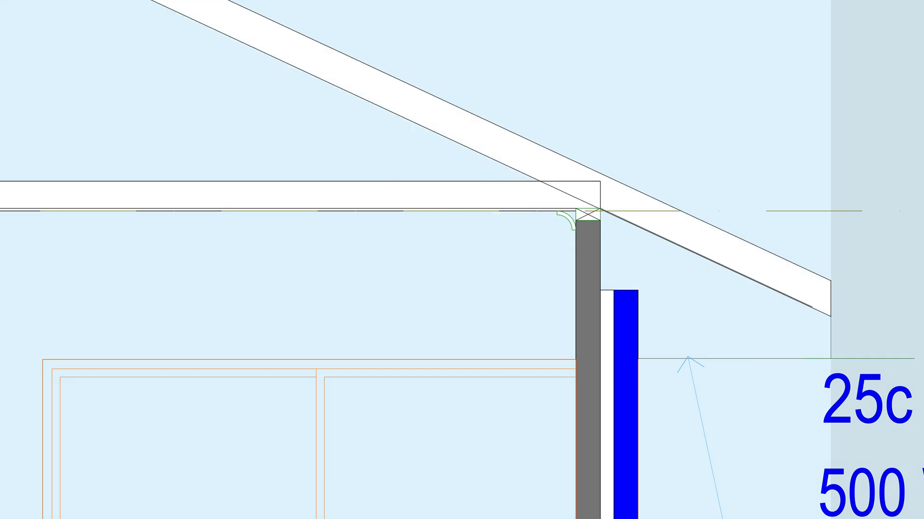
Move the 25c brick course marker in the section up to the top of the brick skin, and shift the 500 wide eaves note upward
{"action": "scroll", "coordinate": [462, 259], "scroll_direction": "right", "scroll_amount": 3}
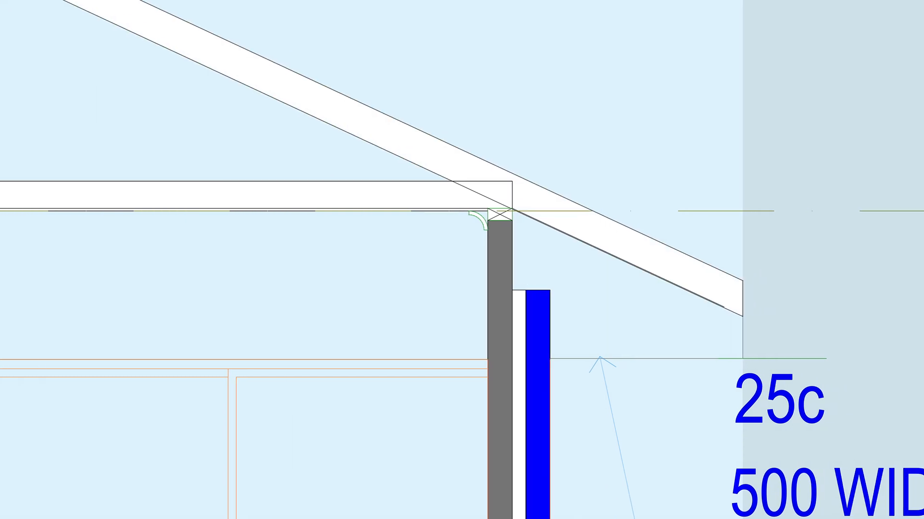
{"action": "left_click", "coordinate": [768, 385]}
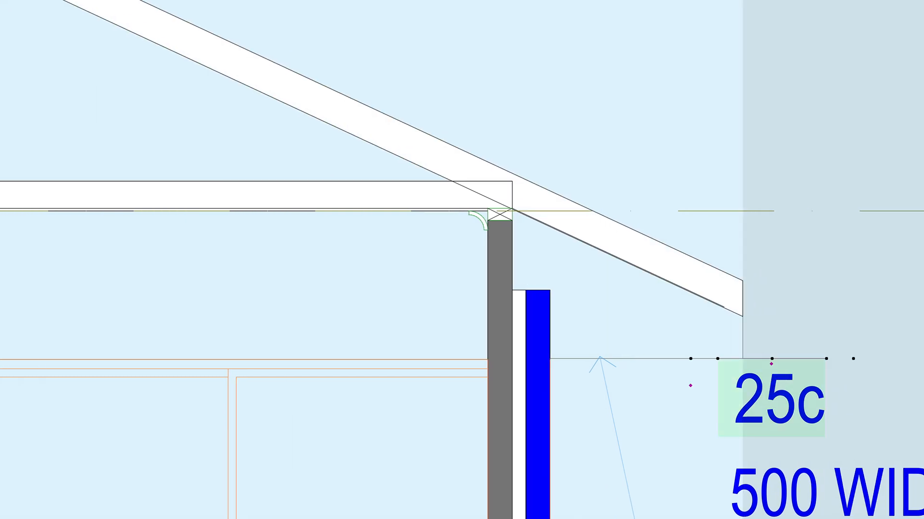
{"action": "left_click", "coordinate": [690, 359]}
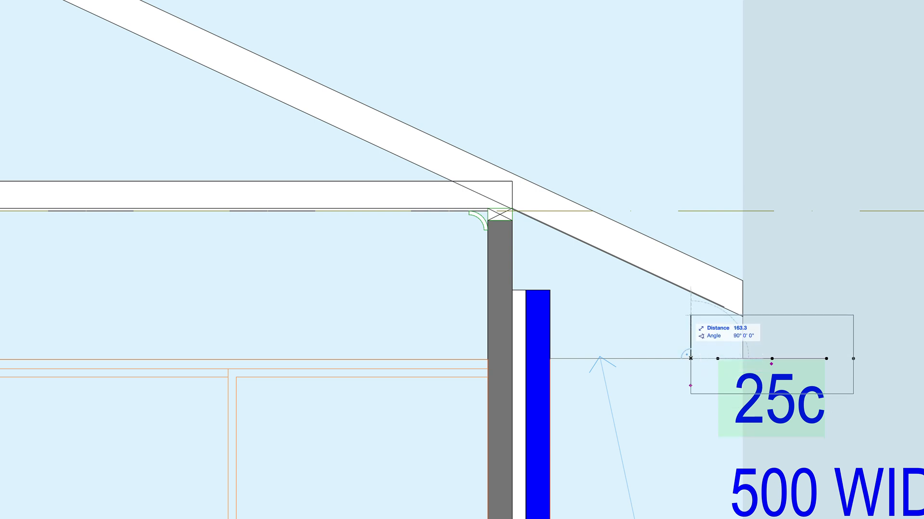
{"action": "left_click", "coordinate": [690, 290]}
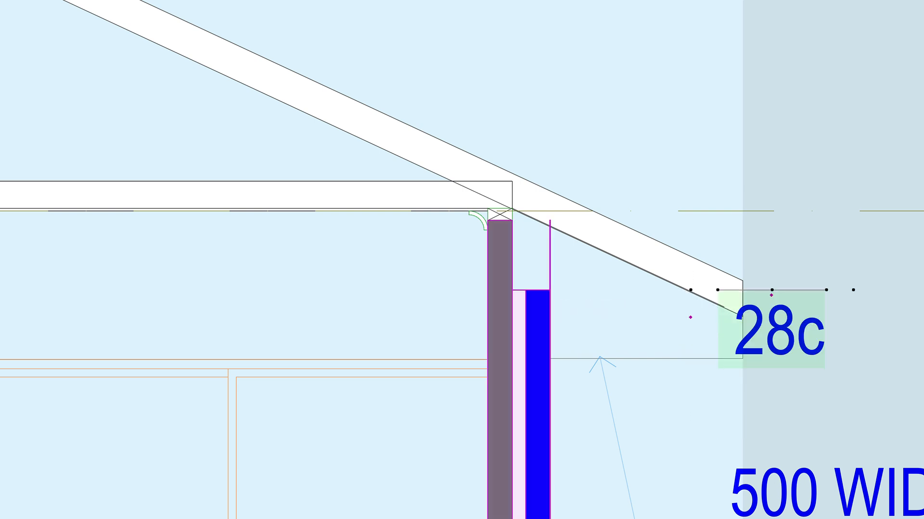
{"action": "key", "text": "Escape"}
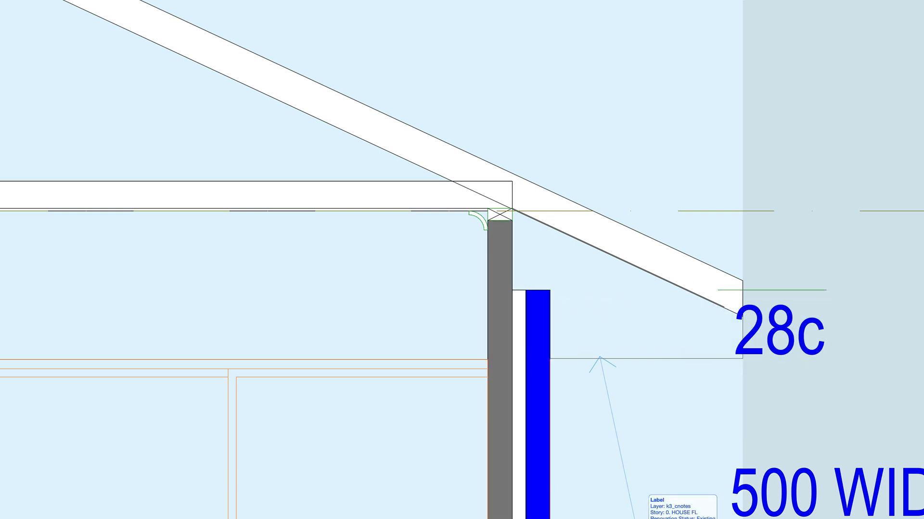
{"action": "left_click", "coordinate": [636, 518]}
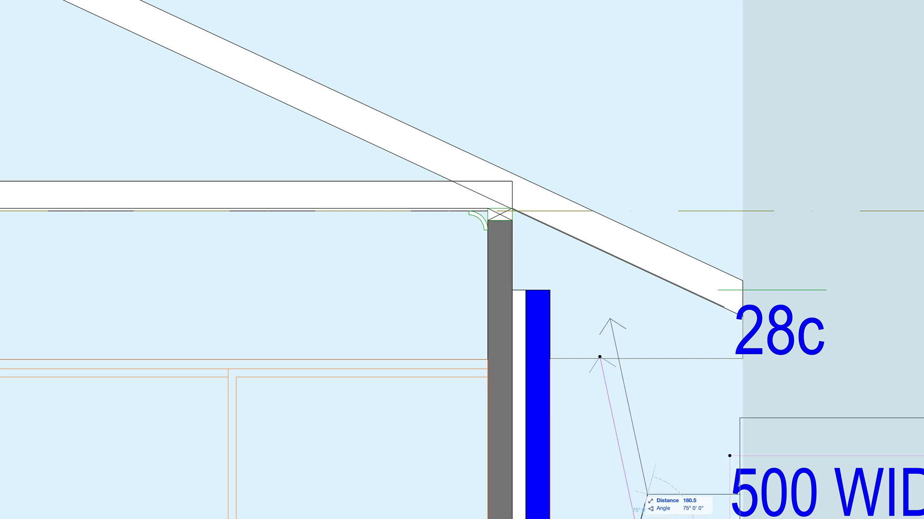
{"action": "left_click", "coordinate": [599, 357]}
{"action": "key", "text": "Escape"}
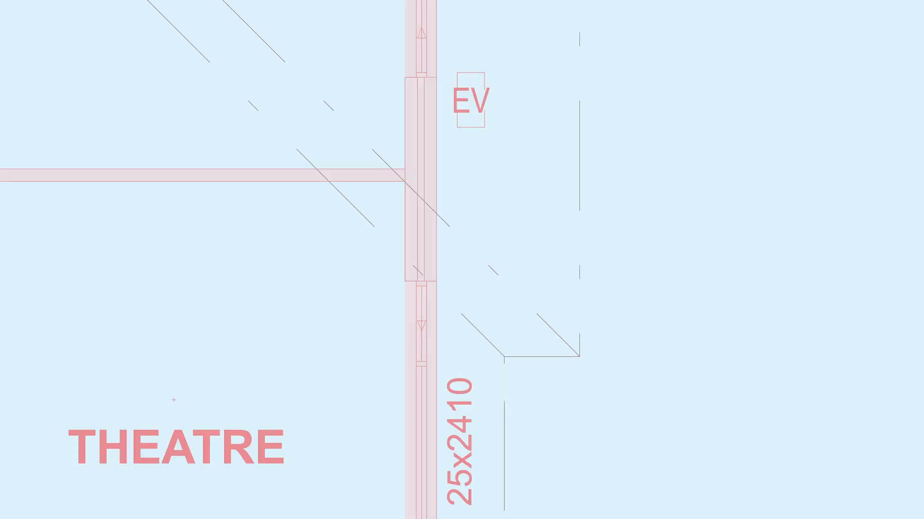
Offset the roof's outer edge beside the EV panel inward so the eaves are 500 mm from the brickwork's outer face
{"action": "left_click", "coordinate": [579, 192]}
{"action": "left_click", "coordinate": [579, 258]}
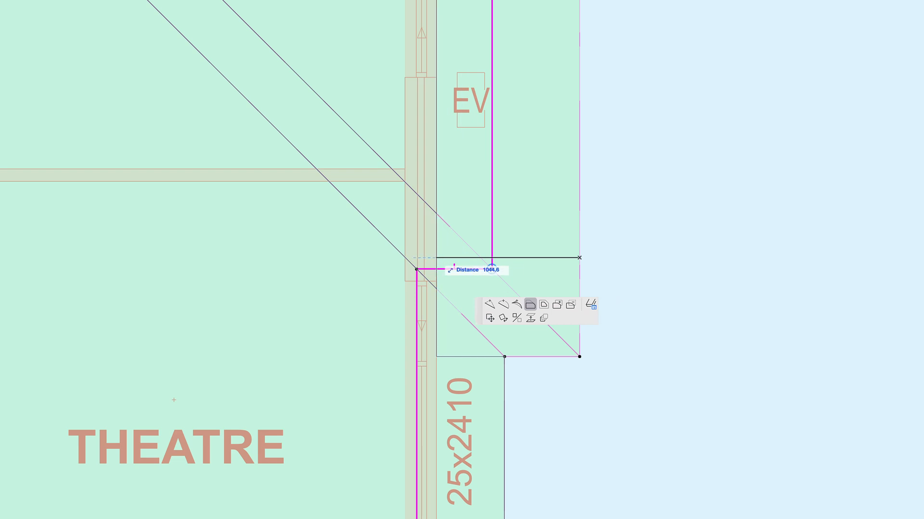
{"action": "type", "text": "5"}
{"action": "type", "text": "00"}
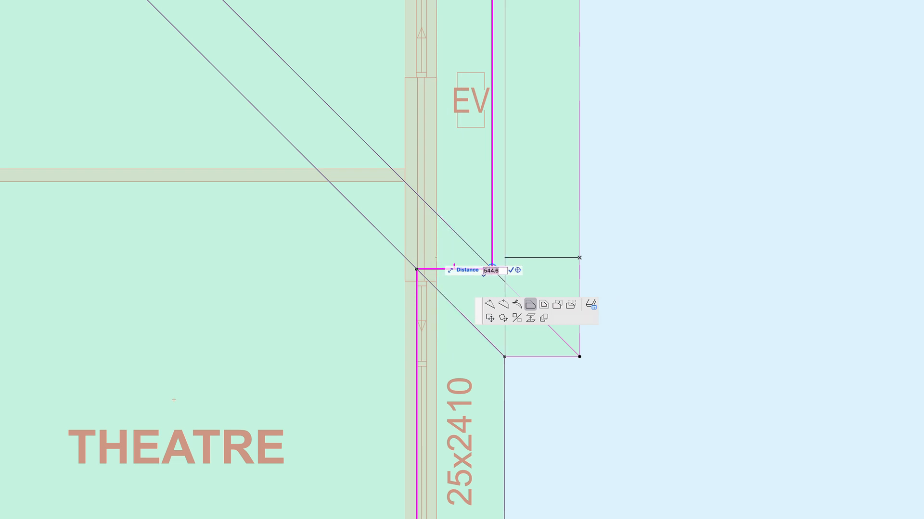
{"action": "key", "text": "Return"}
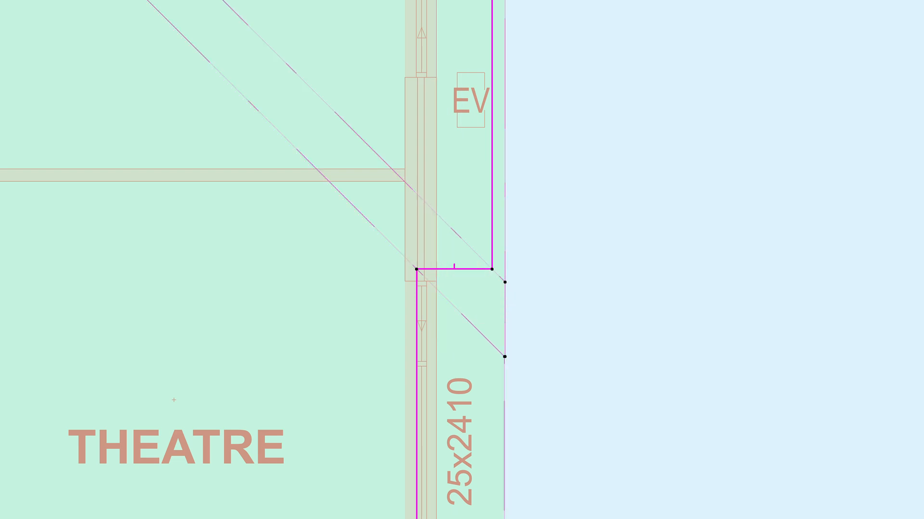
{"action": "key", "text": "Escape"}
Cut a triangular piece out of the roof at the high gutter valley by the Theatre window and inspect it in 3D
{"action": "key", "text": "F3"}
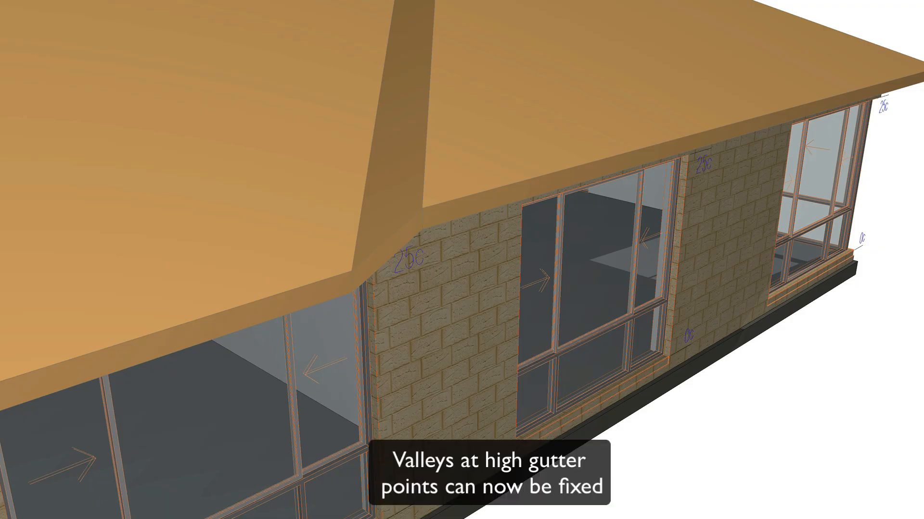
{"action": "middle_click_drag", "start_coordinate": [805, 375], "coordinate": [804, 375], "text": "shift"}
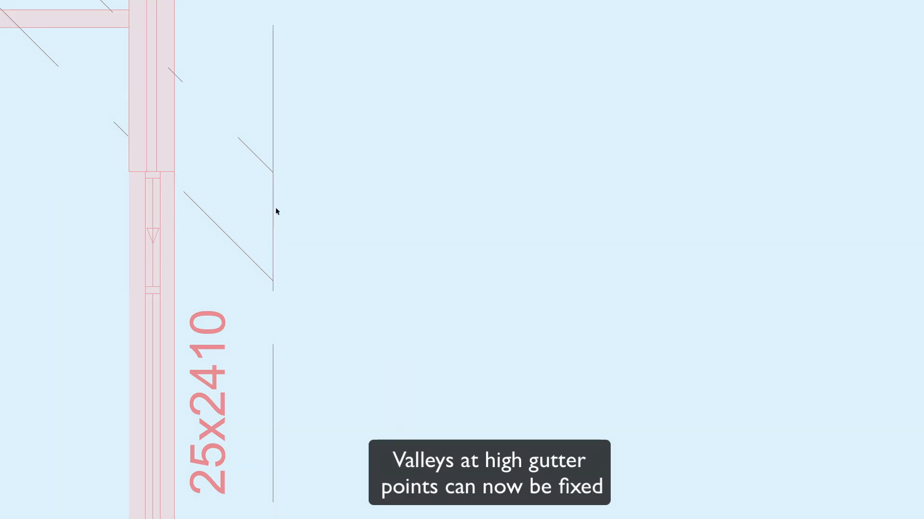
{"action": "left_click", "coordinate": [274, 214]}
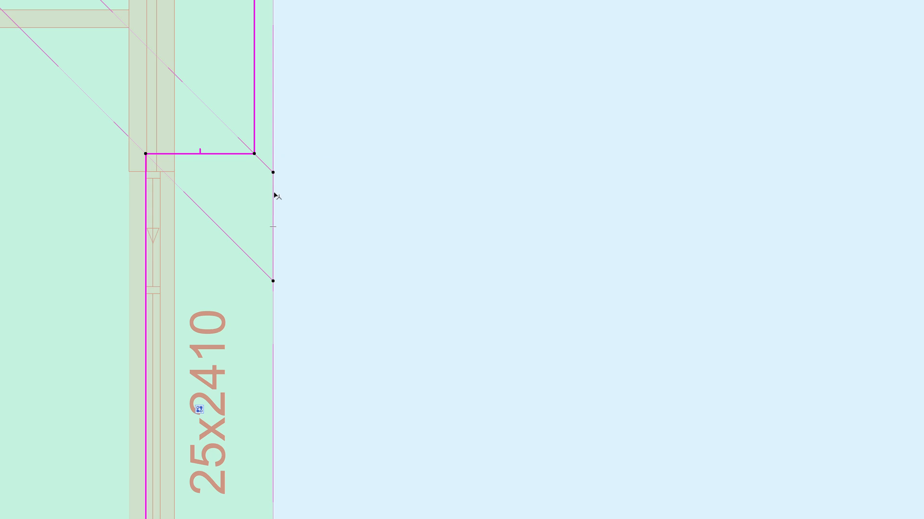
{"action": "left_click", "coordinate": [273, 192]}
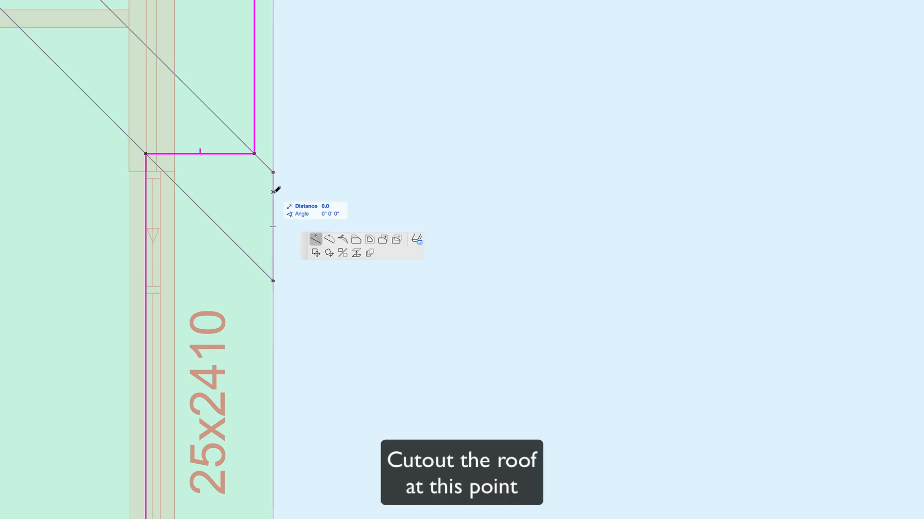
{"action": "left_click", "coordinate": [397, 240]}
{"action": "left_click", "coordinate": [274, 173]}
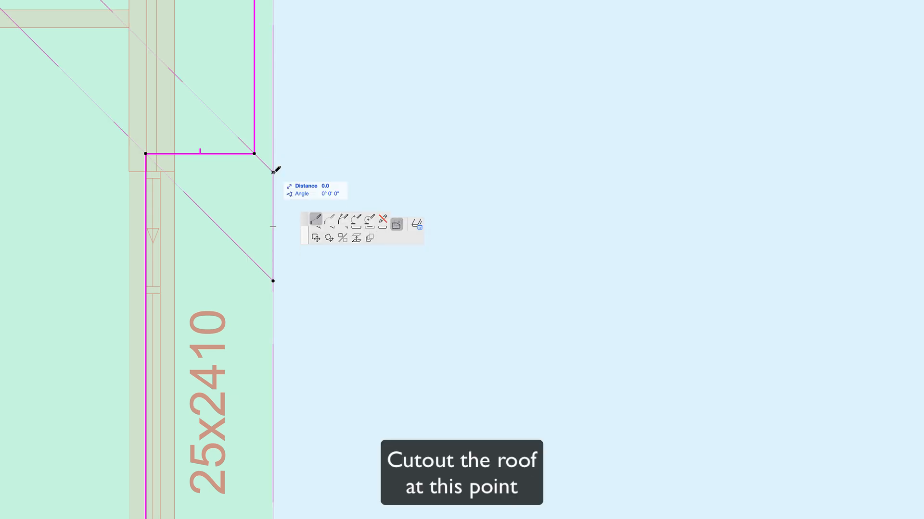
{"action": "left_click", "coordinate": [165, 172]}
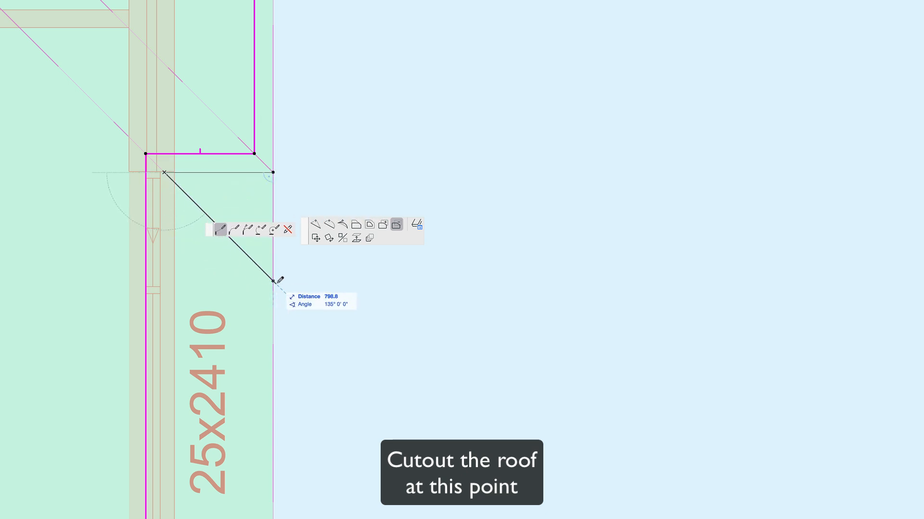
{"action": "left_click", "coordinate": [272, 281]}
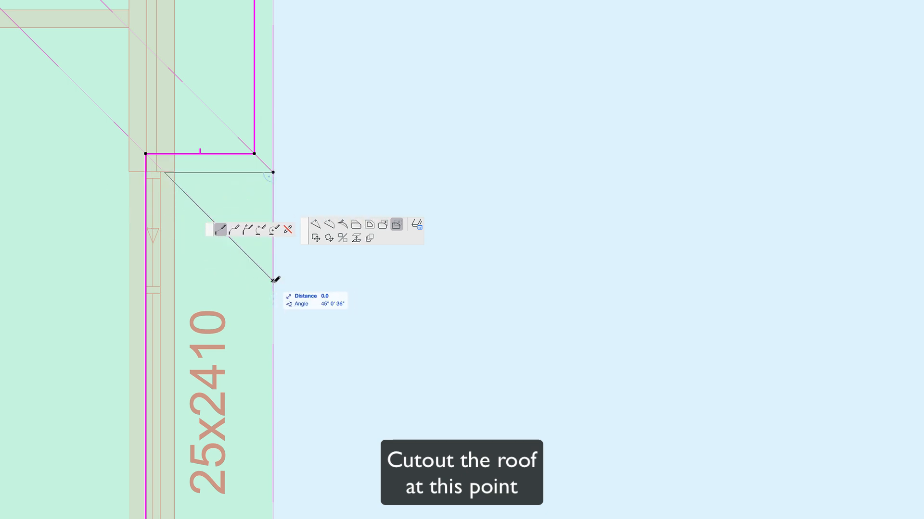
{"action": "left_click", "coordinate": [273, 173]}
{"action": "key", "text": "Escape"}
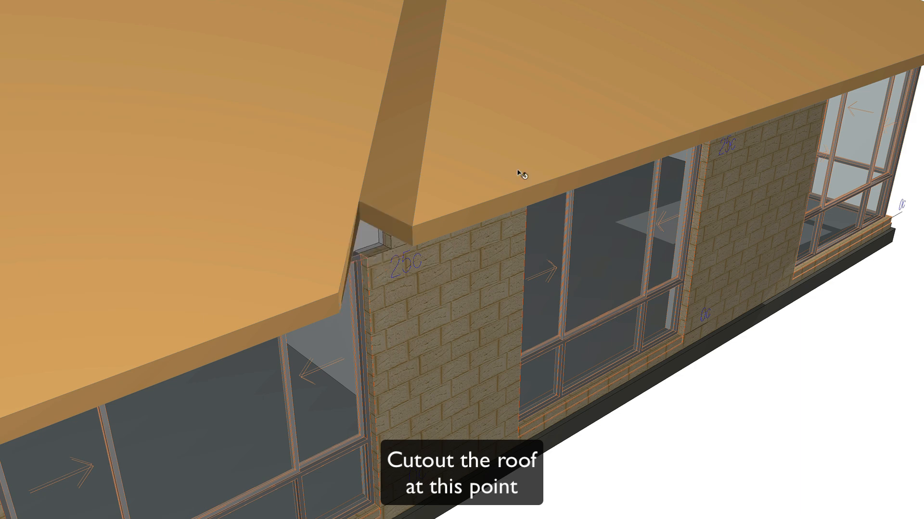
{"action": "left_click", "coordinate": [518, 171]}
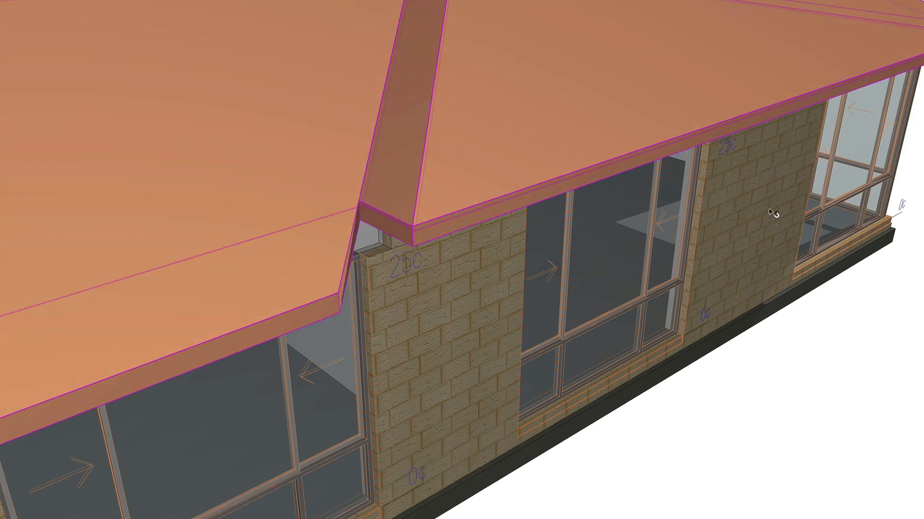
{"action": "key", "text": "Escape"}
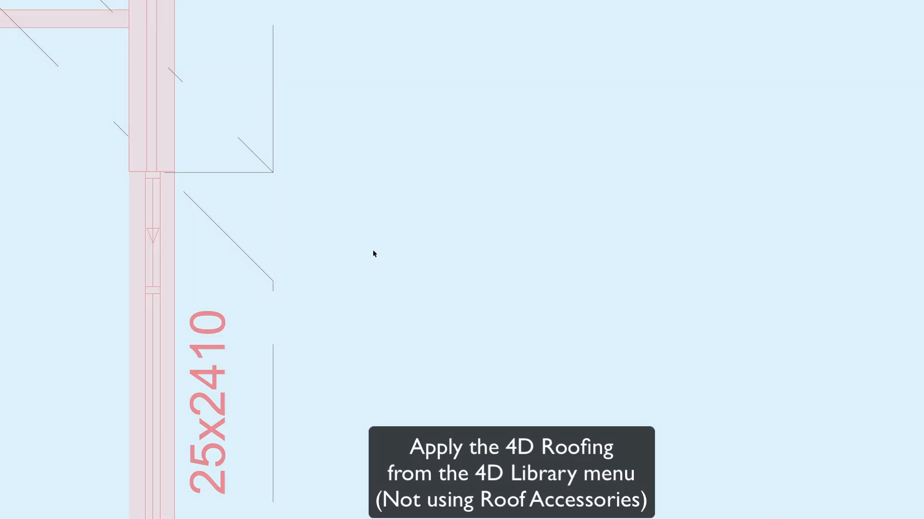
Apply the 4D Roofing to the cut-out multiplane roof and select the roofing plane over the 25x2410 window
{"action": "left_click", "coordinate": [249, 159]}
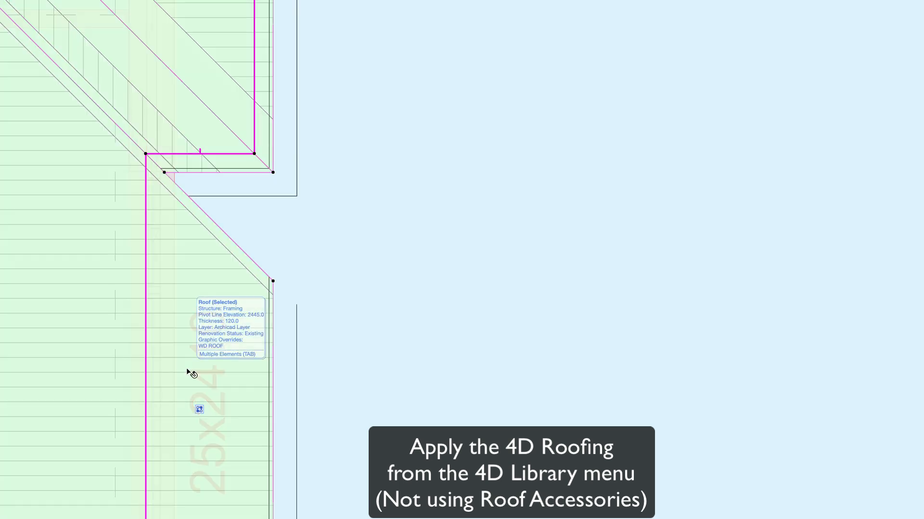
{"action": "left_click", "coordinate": [305, 308]}
{"action": "left_click", "coordinate": [227, 298]}
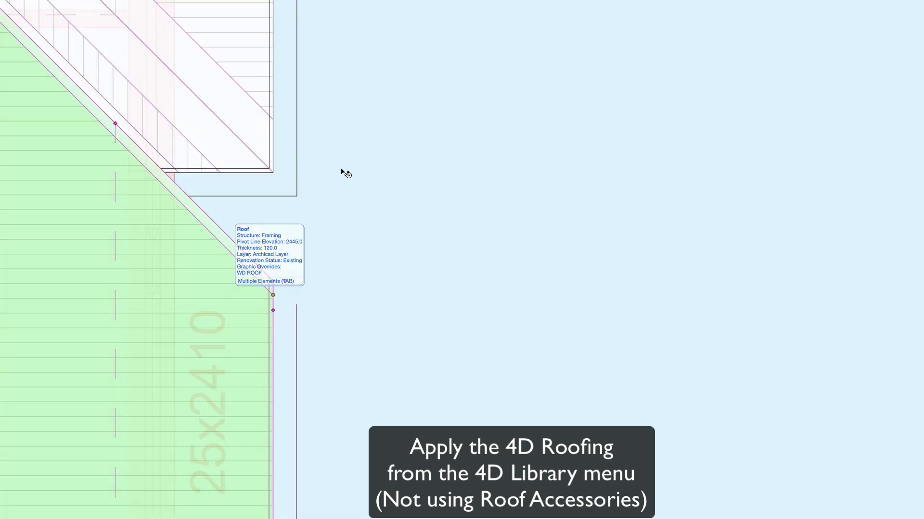
Stretch the roofing plane over the 25x2410 window back along the valley to extend its gutter under the adjoining roof and create a barge
{"action": "left_click", "coordinate": [260, 268]}
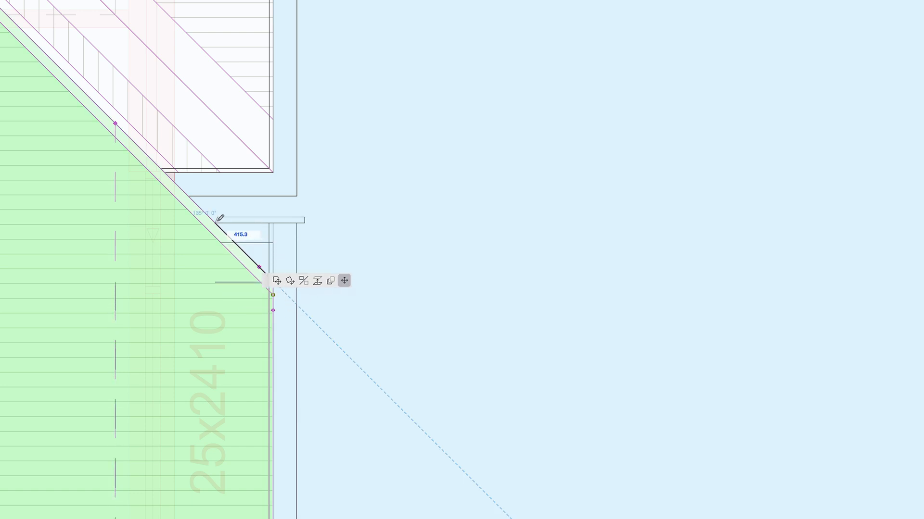
{"action": "left_click", "coordinate": [136, 145]}
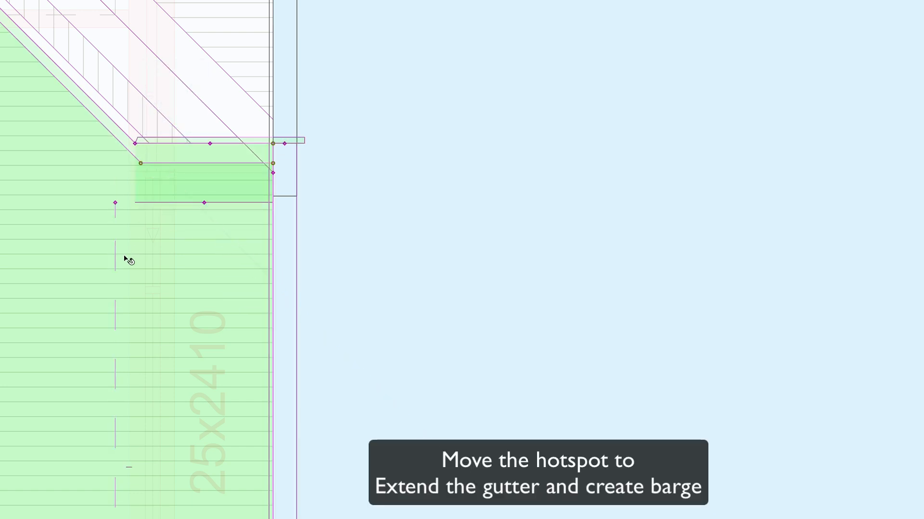
{"action": "left_click", "coordinate": [329, 149]}
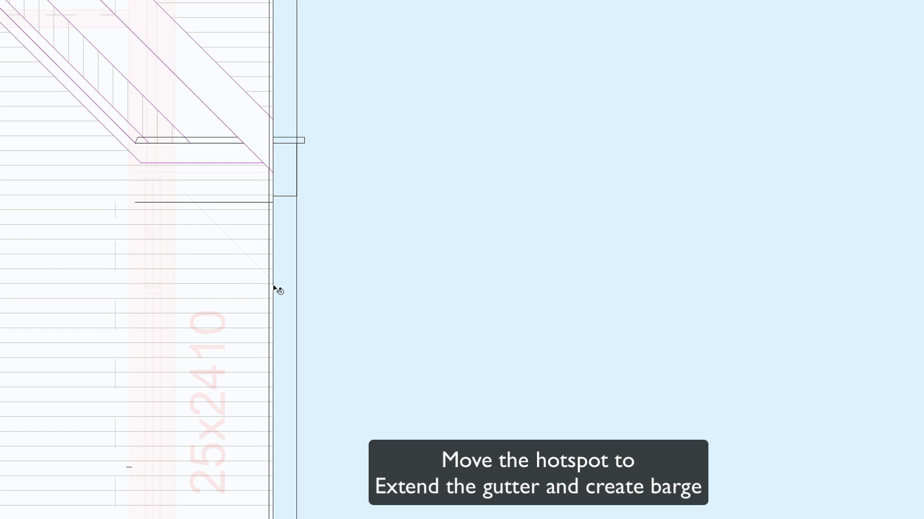
{"action": "left_click", "coordinate": [295, 291]}
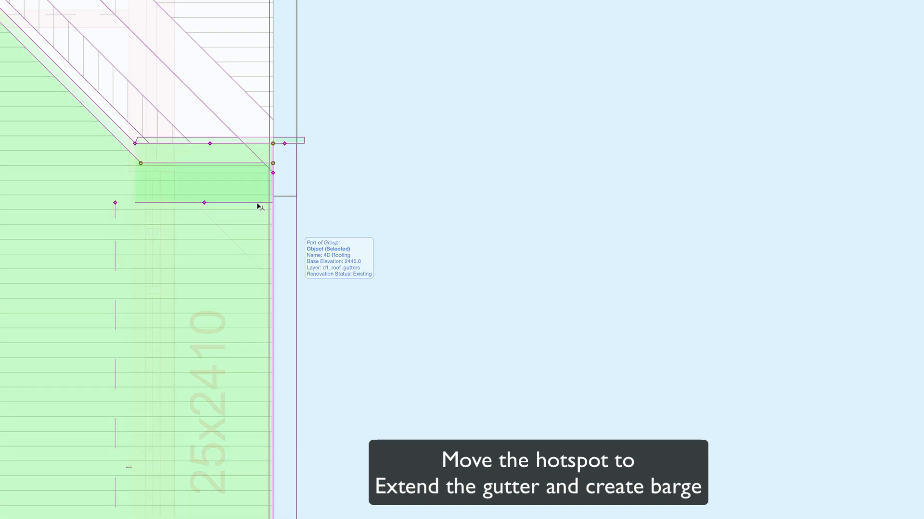
Pull the verge overhang of the 25x2410 roofing plane back onto the new barge edge and inspect the gutter junction in 3D
{"action": "left_click", "coordinate": [204, 203]}
{"action": "left_click", "coordinate": [206, 144]}
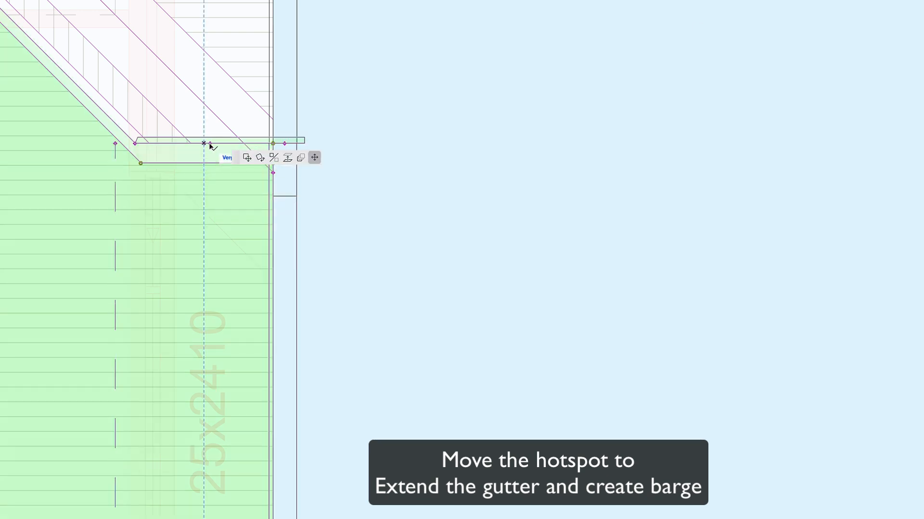
{"action": "key", "text": "Escape"}
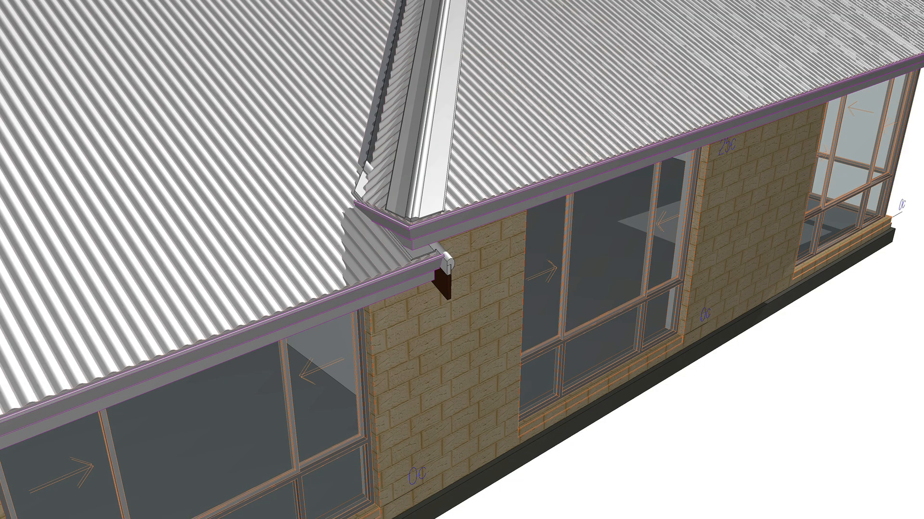
{"action": "middle_click_drag", "start_coordinate": [520, 226], "coordinate": [520, 227], "text": "shift"}
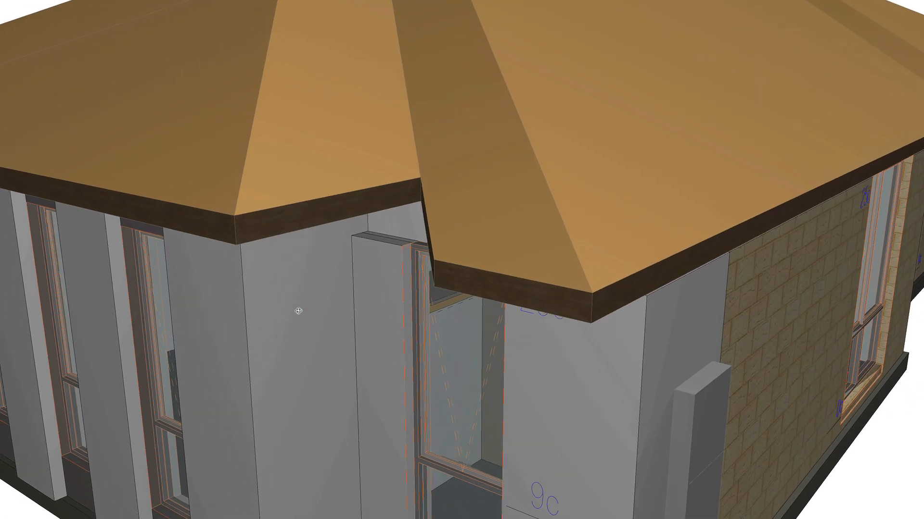
Extend the gutter of the roofing plane over the 23x710 window near the meterbox back along the valley, creating a barge
{"action": "middle_click_drag", "start_coordinate": [298, 311], "coordinate": [299, 311], "text": "shift"}
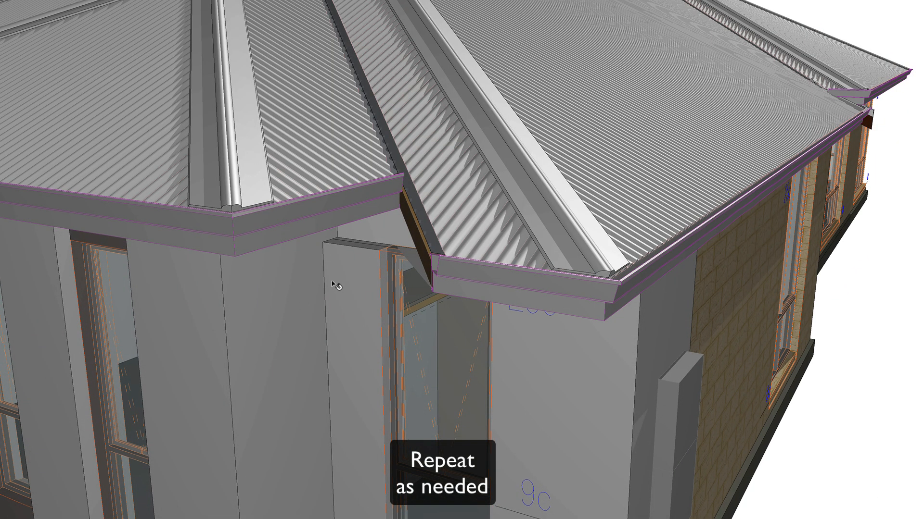
{"action": "middle_click_drag", "start_coordinate": [332, 281], "coordinate": [332, 282], "text": "shift"}
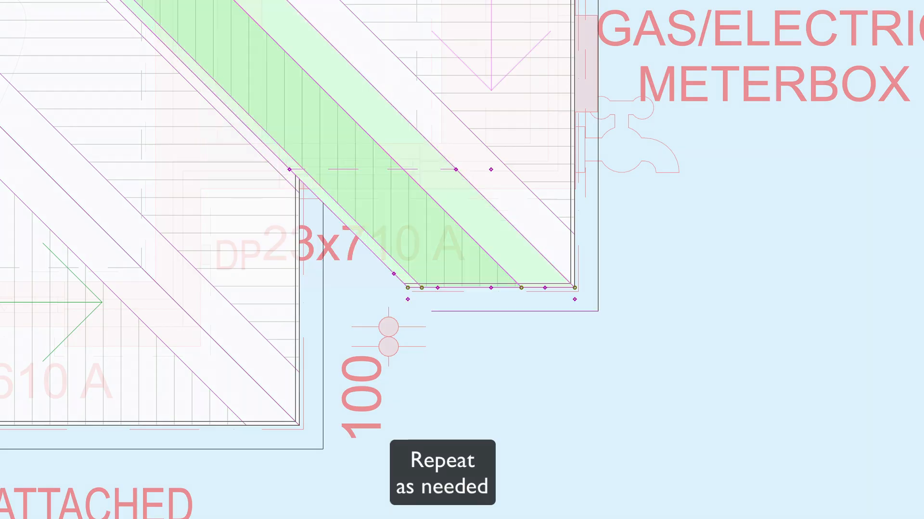
{"action": "left_click", "coordinate": [397, 275]}
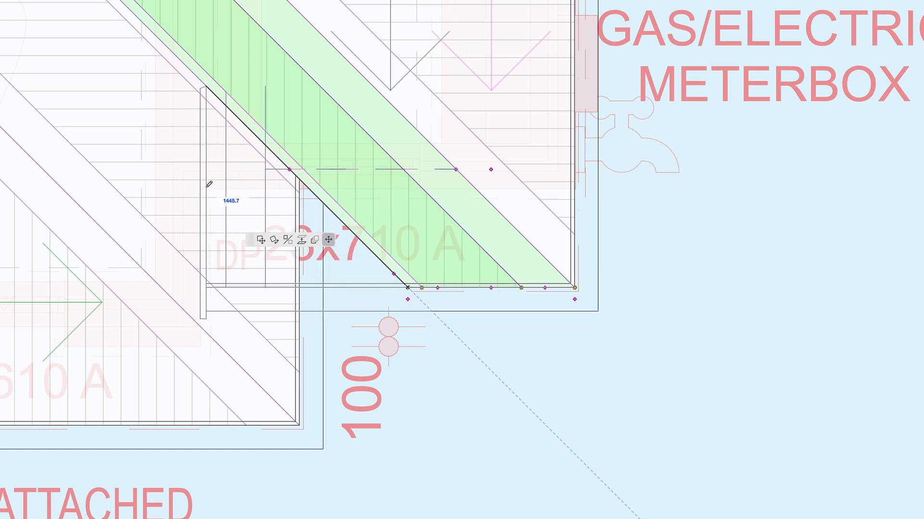
{"action": "left_click", "coordinate": [202, 183]}
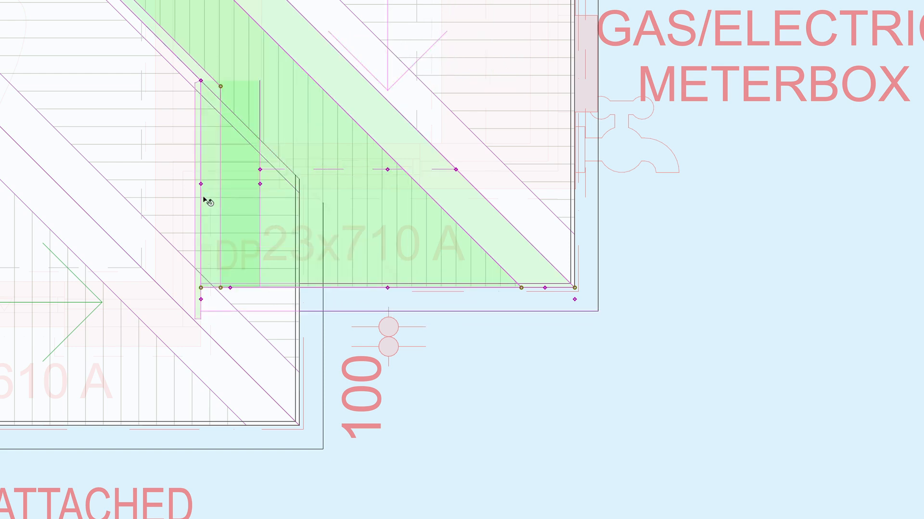
Reduce the verge overhang at the new barge over the 23x710 window to 0 and view the roof corner in 3D
{"action": "left_click", "coordinate": [254, 185]}
{"action": "left_click", "coordinate": [202, 184]}
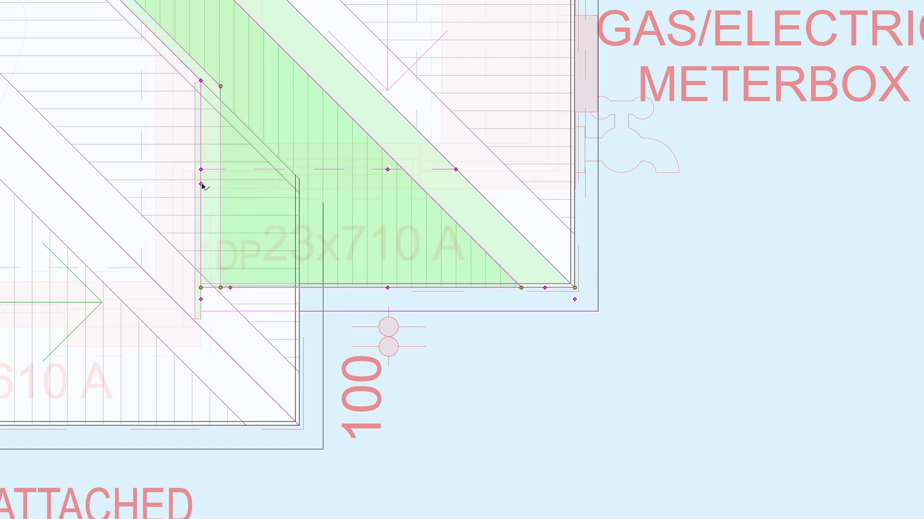
{"action": "left_click", "coordinate": [201, 184]}
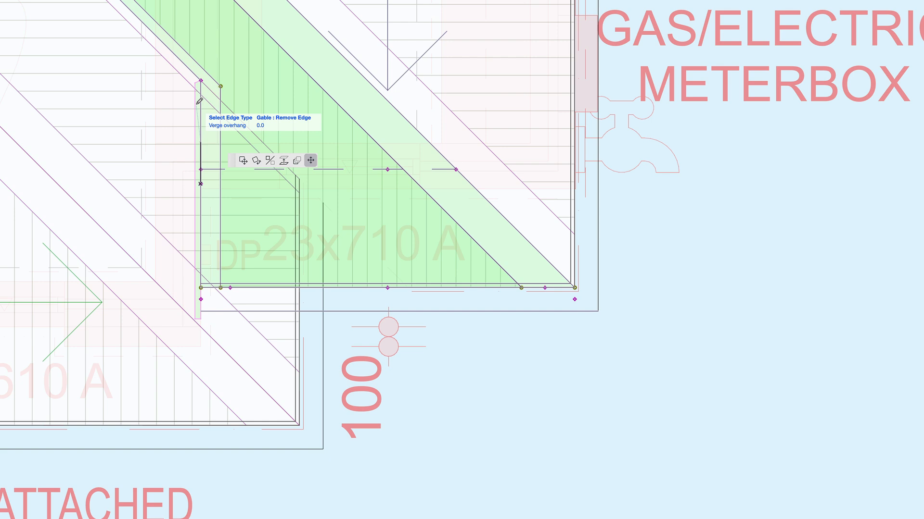
{"action": "key", "text": "Escape"}
{"action": "key", "text": "Escape"}
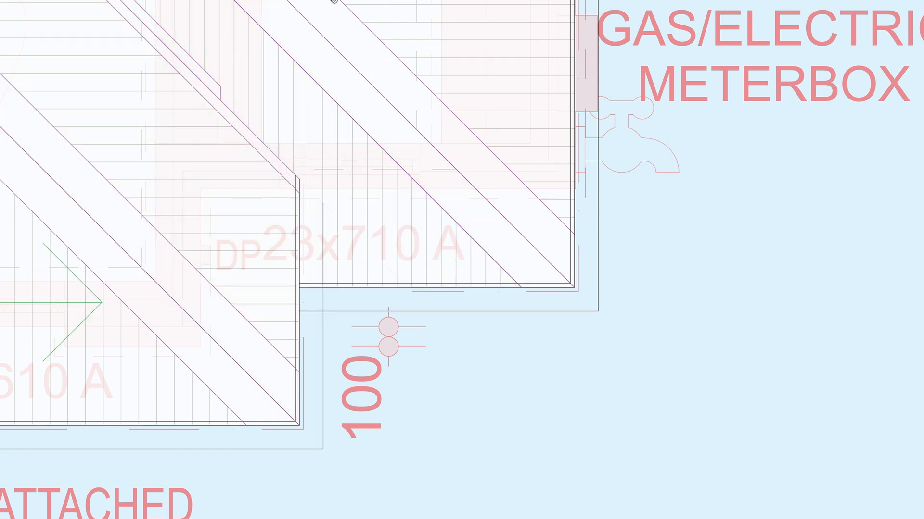
{"action": "left_click", "coordinate": [427, 1]}
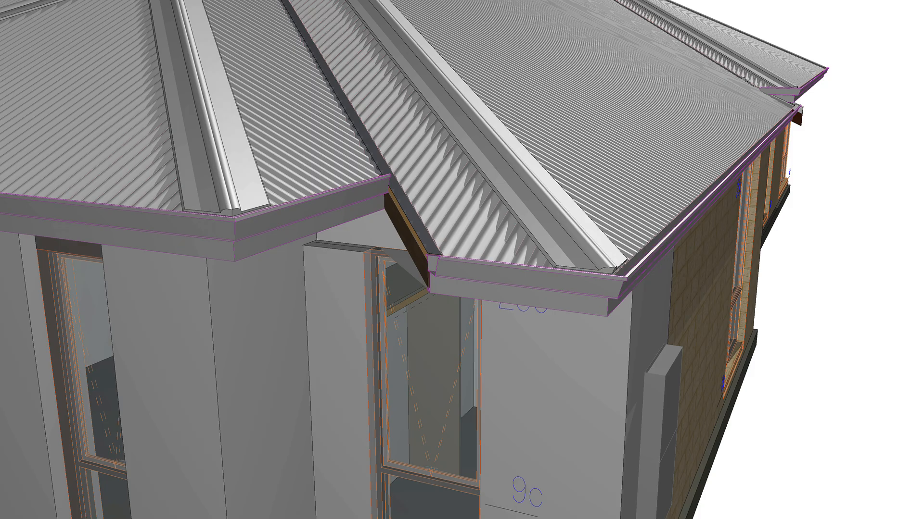